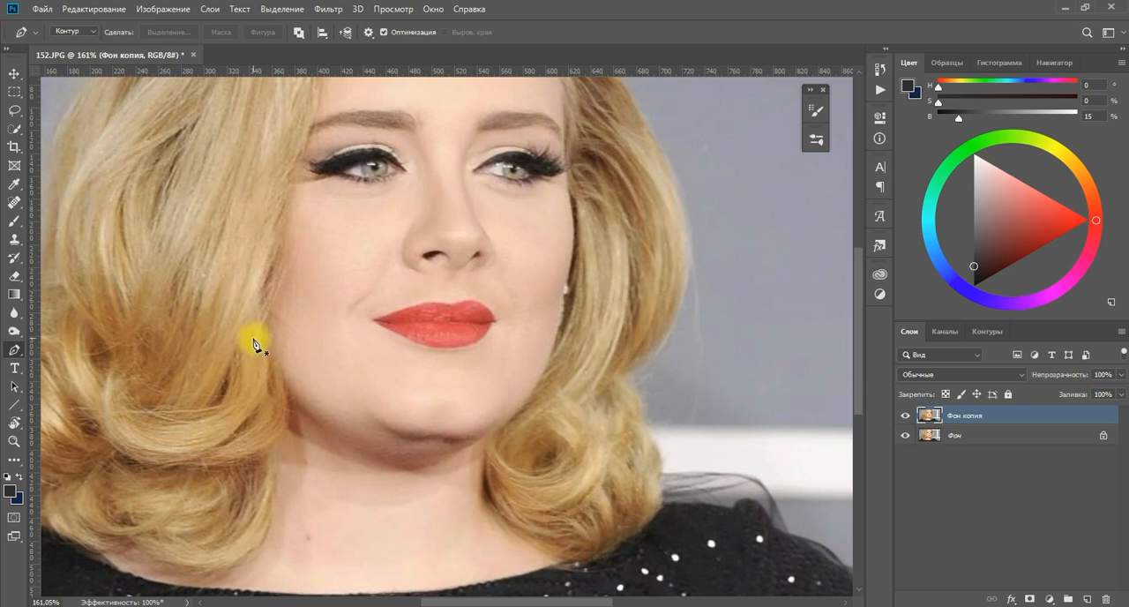
# Trace a curved Pen path along the jawline, from the hair beside one cheek under the chin to the opposite cheek.
pyautogui.click(248, 352)
pyautogui.click(381, 426)
pyautogui.moveTo(315, 394); pyautogui.dragTo(303, 396)
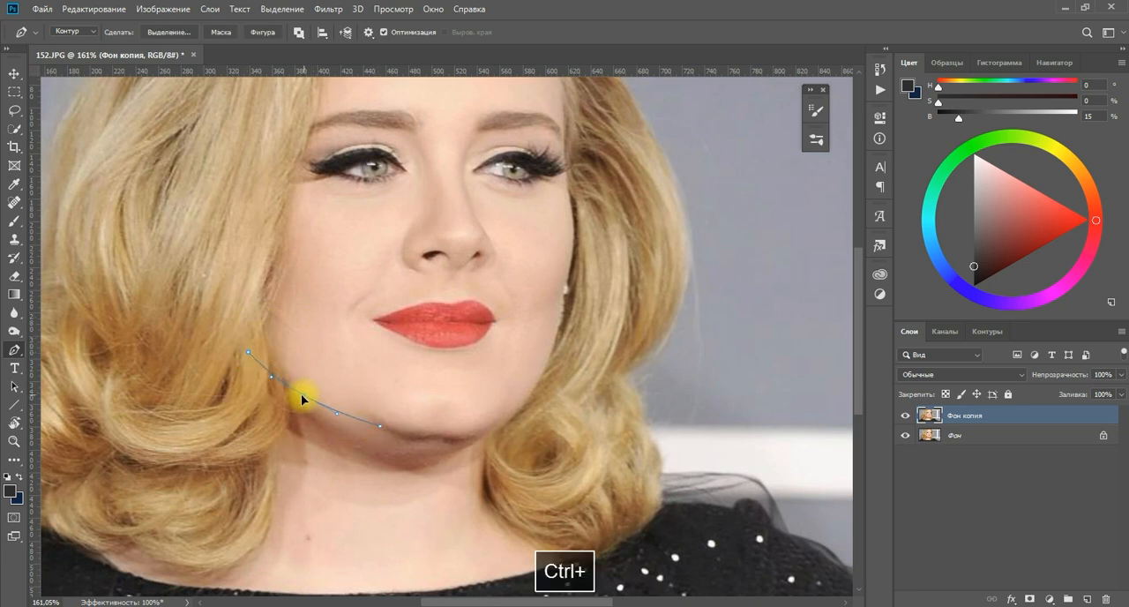
pyautogui.keyDown('ctrl'); pyautogui.click(380, 427); pyautogui.keyUp('ctrl')
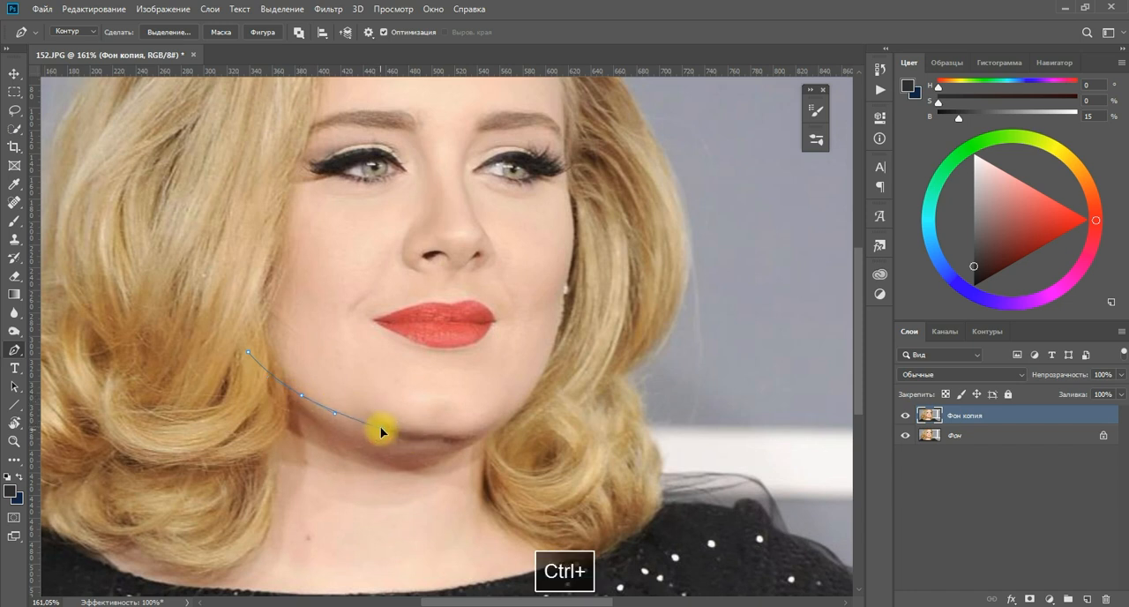
pyautogui.click(439, 439)
pyautogui.moveTo(408, 434); pyautogui.dragTo(406, 437)
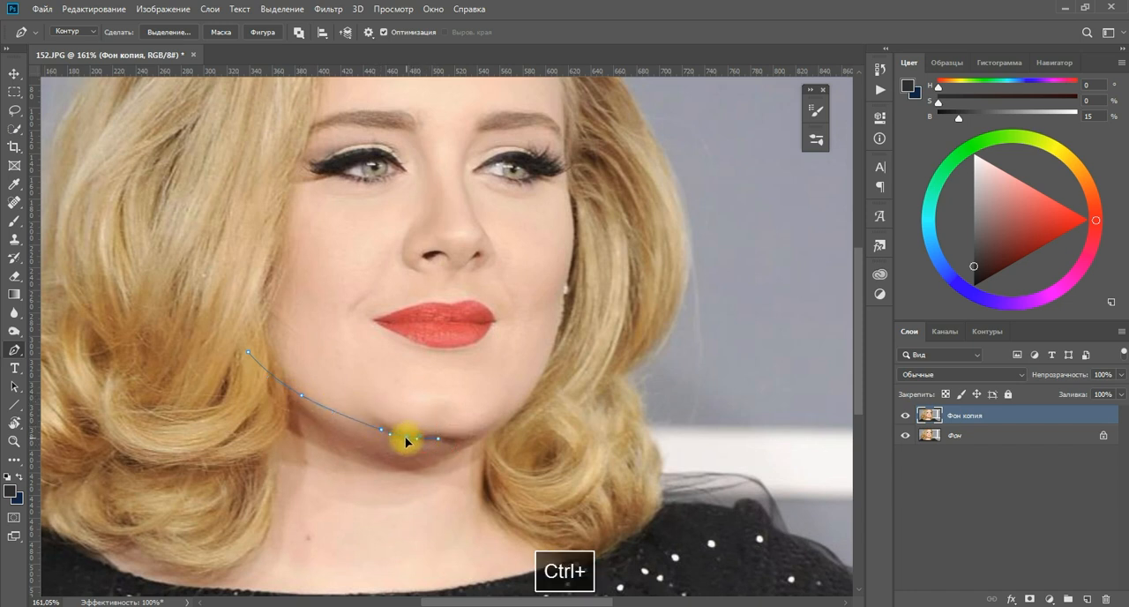
pyautogui.click(450, 439)
pyautogui.moveTo(498, 421); pyautogui.dragTo(517, 416)
pyautogui.click(564, 320)
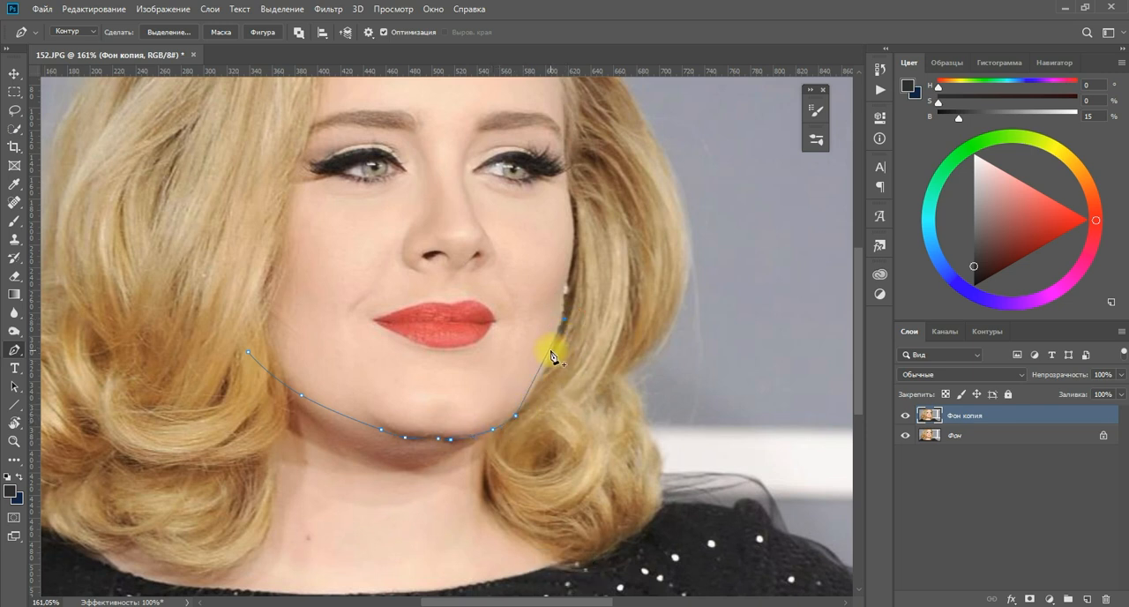
pyautogui.click(548, 350)
pyautogui.moveTo(549, 350); pyautogui.dragTo(547, 372)
# Continue the path loosely across the hair and brows and close it at its starting point so it encloses the face.
pyautogui.click(595, 204)
pyautogui.click(480, 112)
pyautogui.click(340, 111)
pyautogui.click(246, 191)
pyautogui.click(225, 270)
pyautogui.click(249, 353)
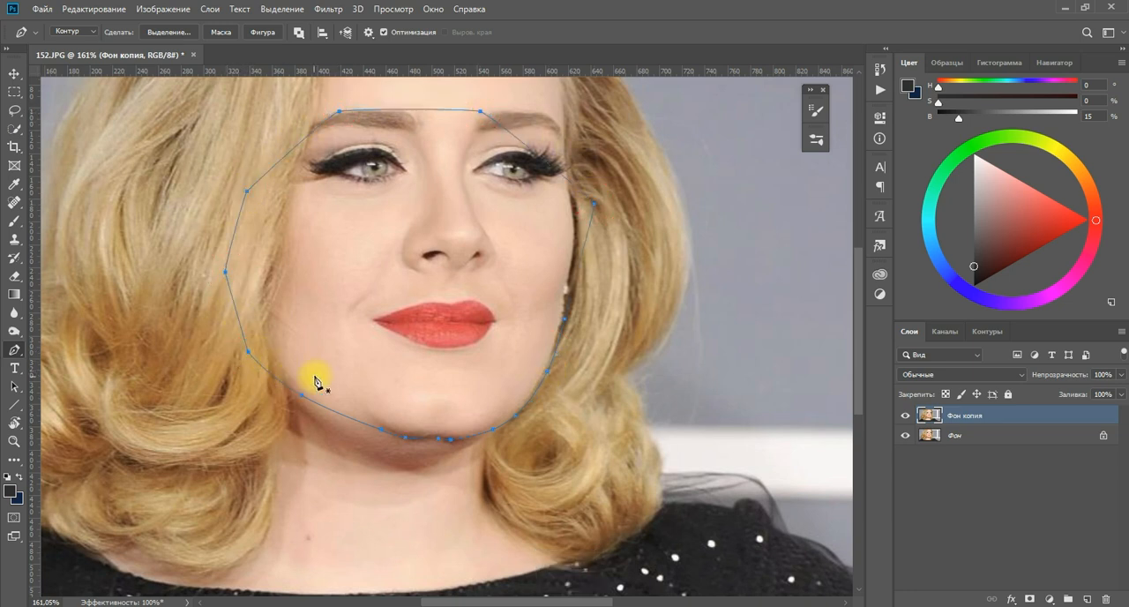
# Convert the face path to a new selection with a 3-pixel feather and mask the Фон копия layer with it.
pyautogui.click(183, 33)
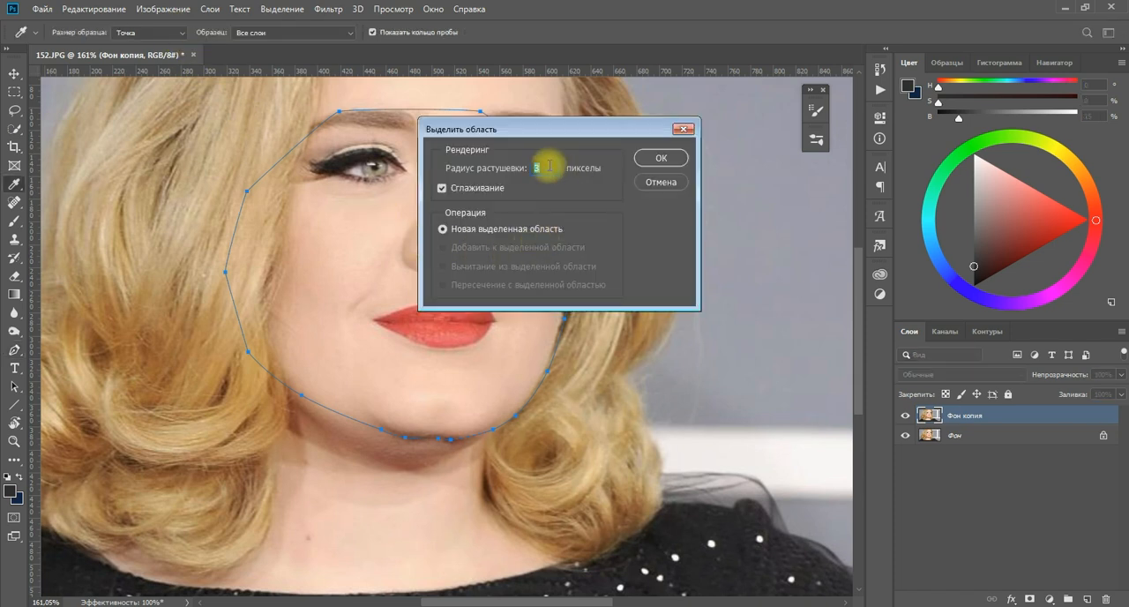
pyautogui.click(651, 163)
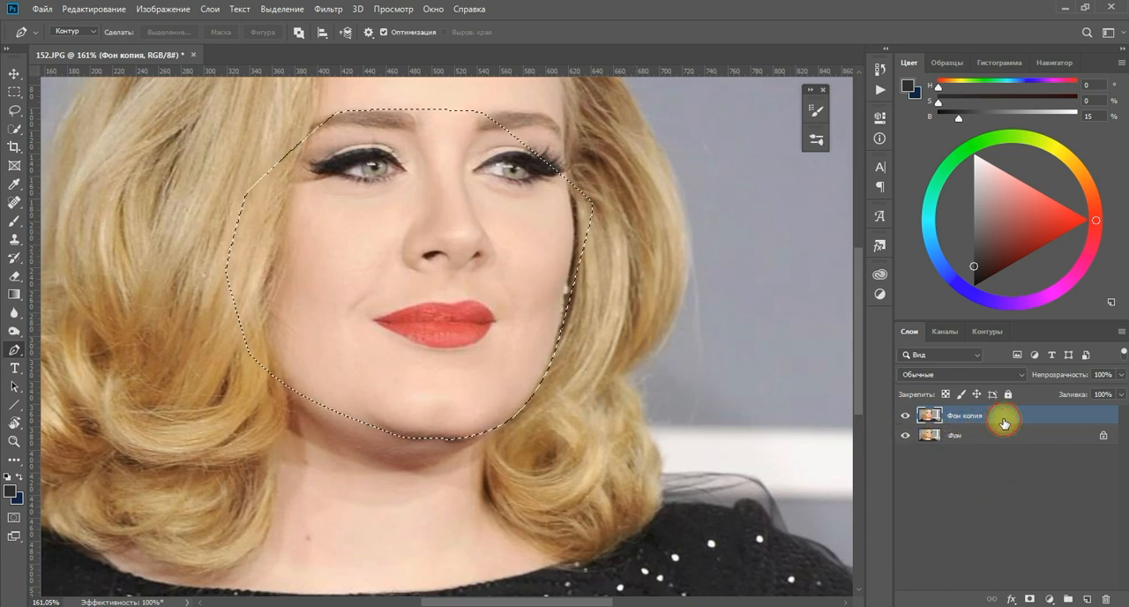
pyautogui.click(1031, 596)
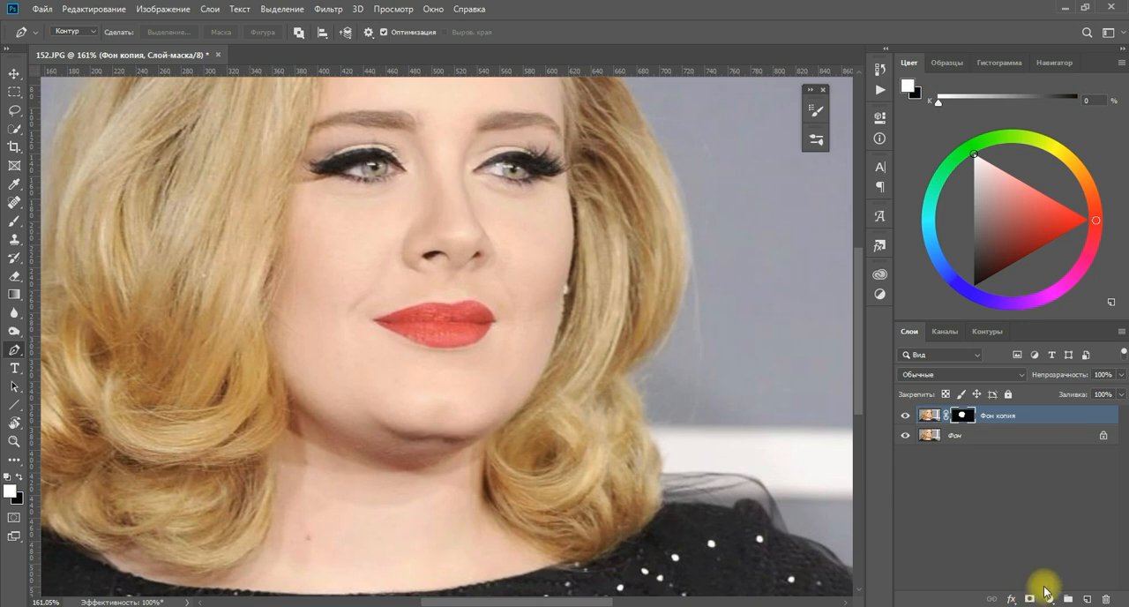
# Lasso the lower face and neck on the Фон layer and copy that area to a new layer.
pyautogui.click(1003, 440)
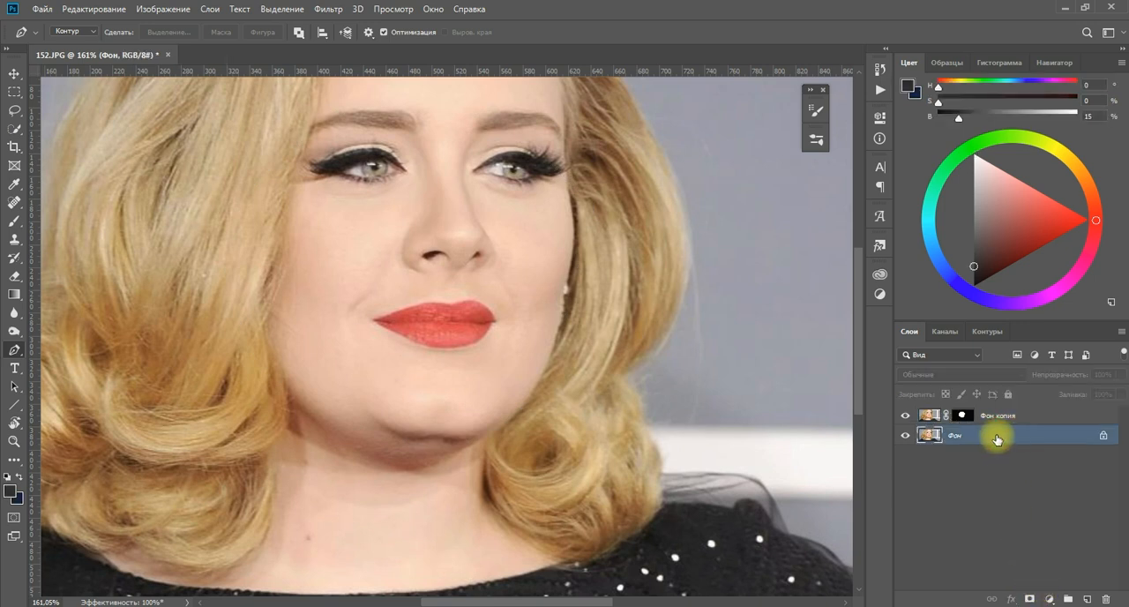
pyautogui.scroll(-3, 392, 343)
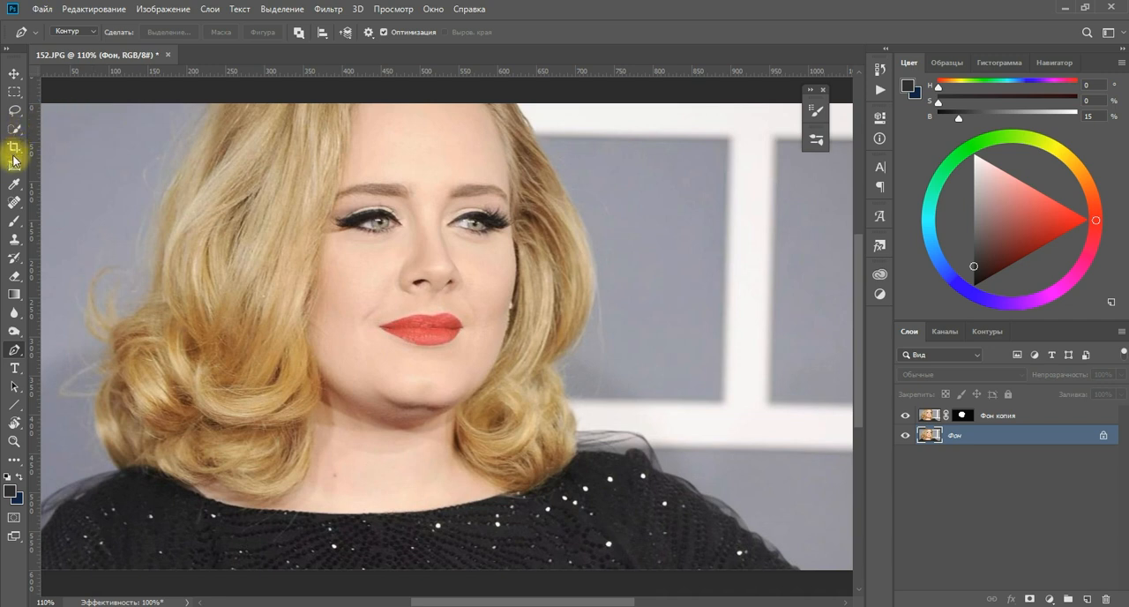
pyautogui.moveTo(14, 110); pyautogui.dragTo(53, 111)
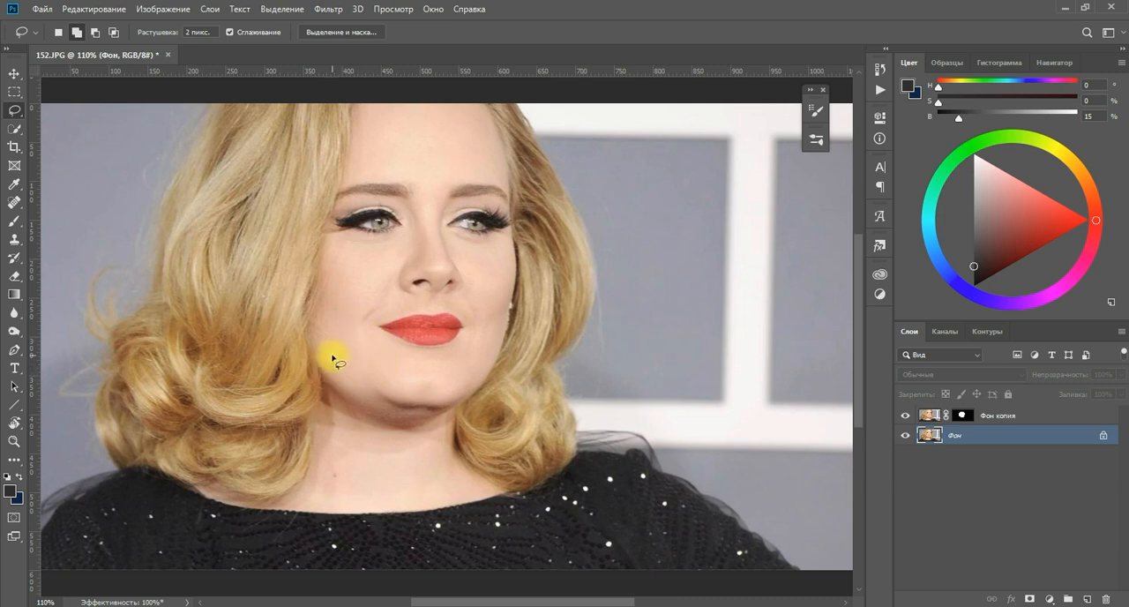
pyautogui.moveTo(307, 336)
pyautogui.mouseDown()
pyautogui.moveTo(294, 493)
pyautogui.moveTo(331, 512)
pyautogui.mouseUp()
pyautogui.moveTo(469, 497)
pyautogui.mouseDown()
pyautogui.moveTo(486, 367)
pyautogui.moveTo(308, 336)
pyautogui.mouseUp()
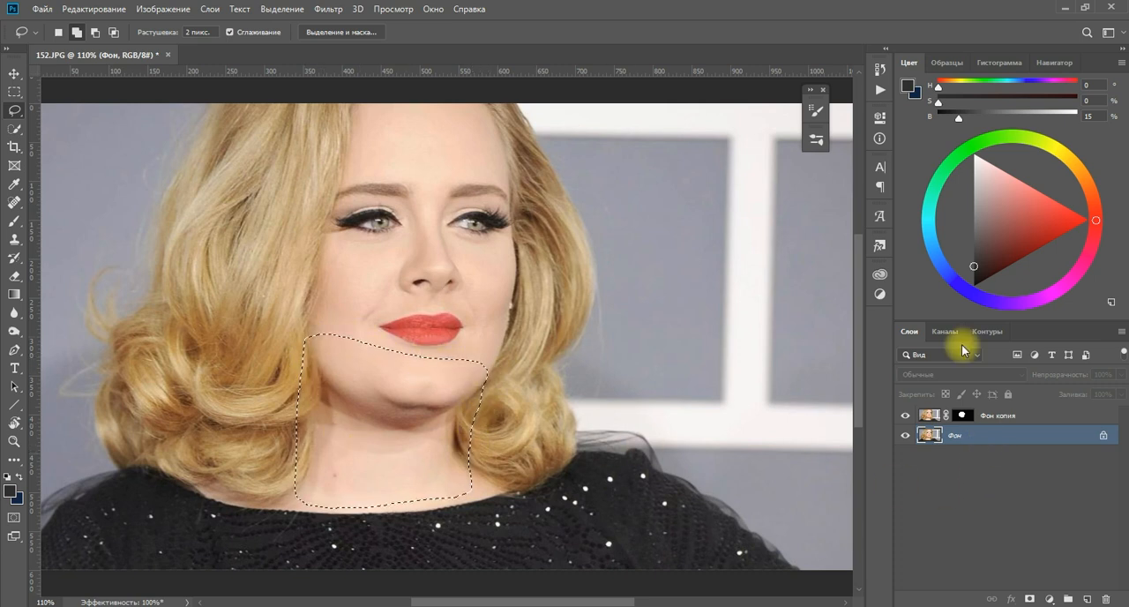
pyautogui.hotkey('ctrl', 'j')
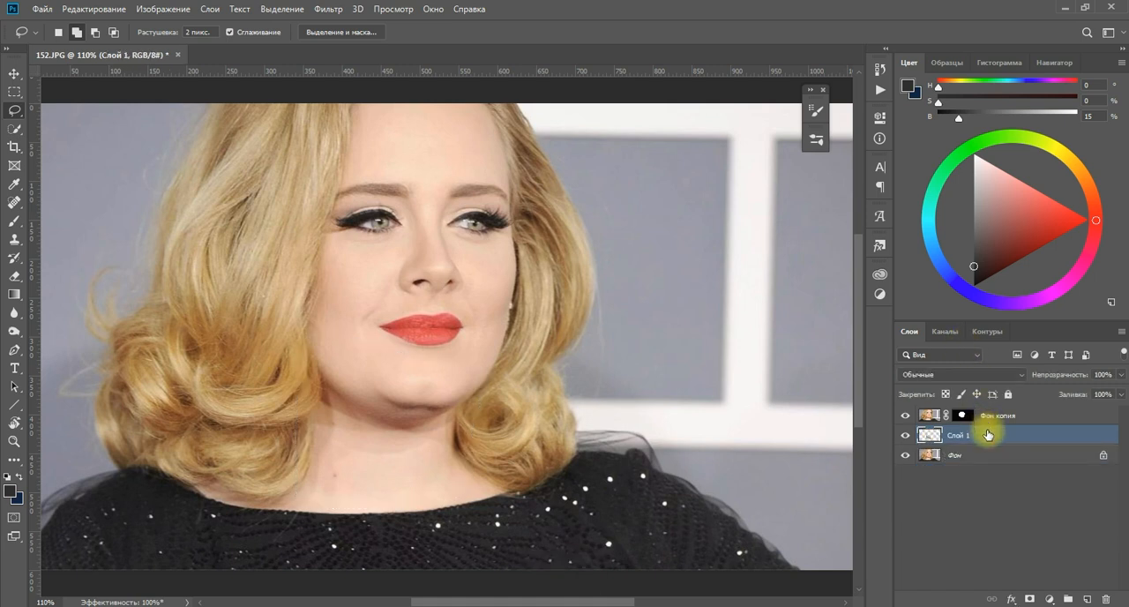
# Warp the copied chin-and-neck layer upward so the double chin is tucked behind the masked jawline.
pyautogui.hotkey('ctrl', 't')
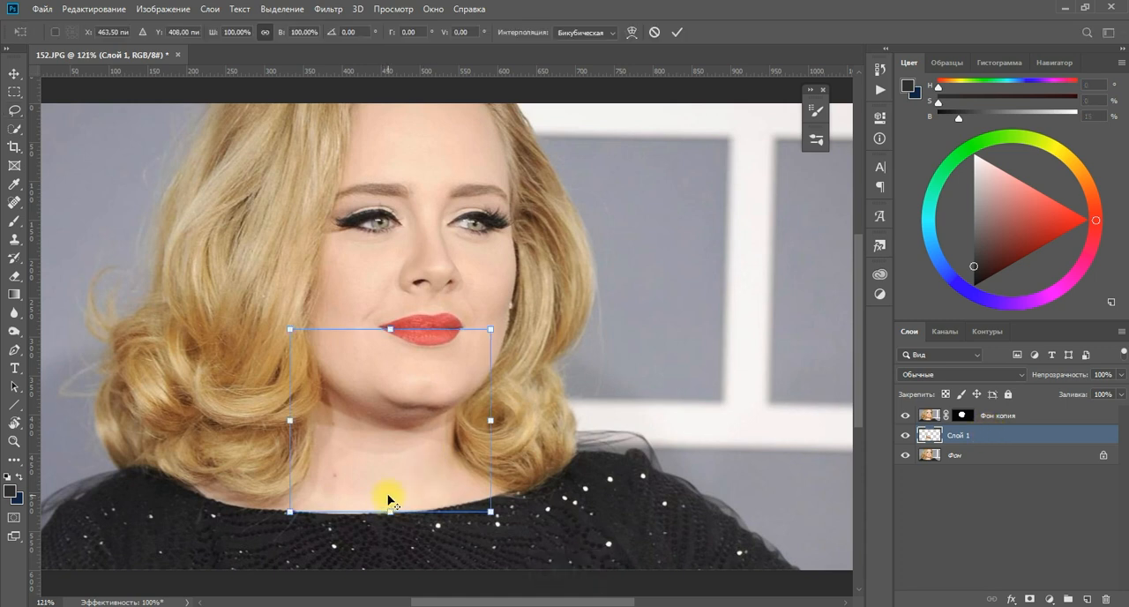
pyautogui.scroll(3, 391, 496)
pyautogui.rightClick(415, 398)
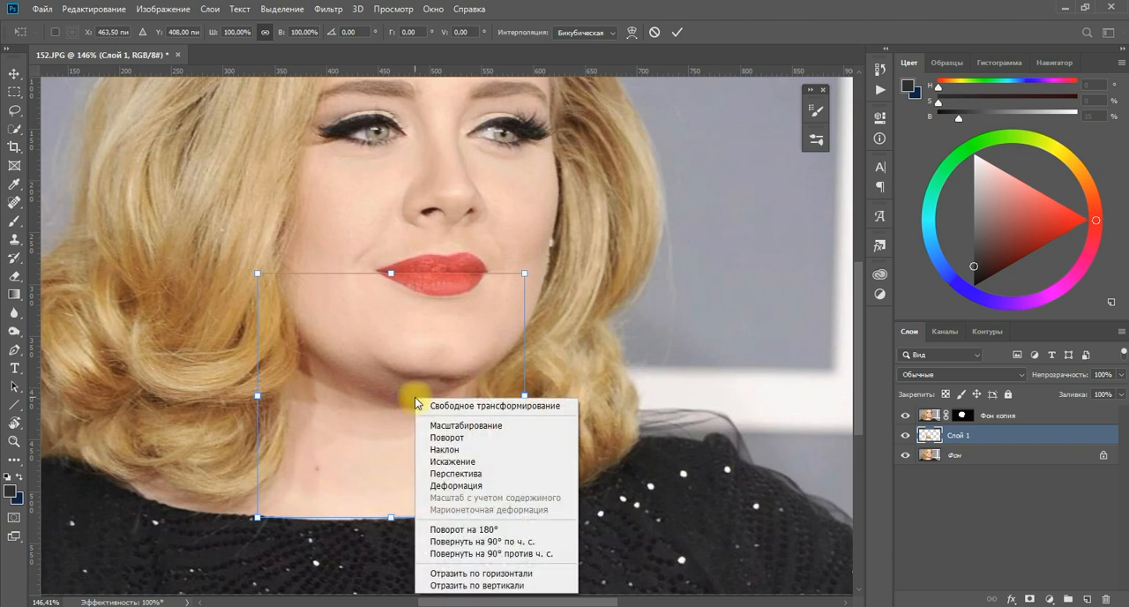
pyautogui.click(444, 485)
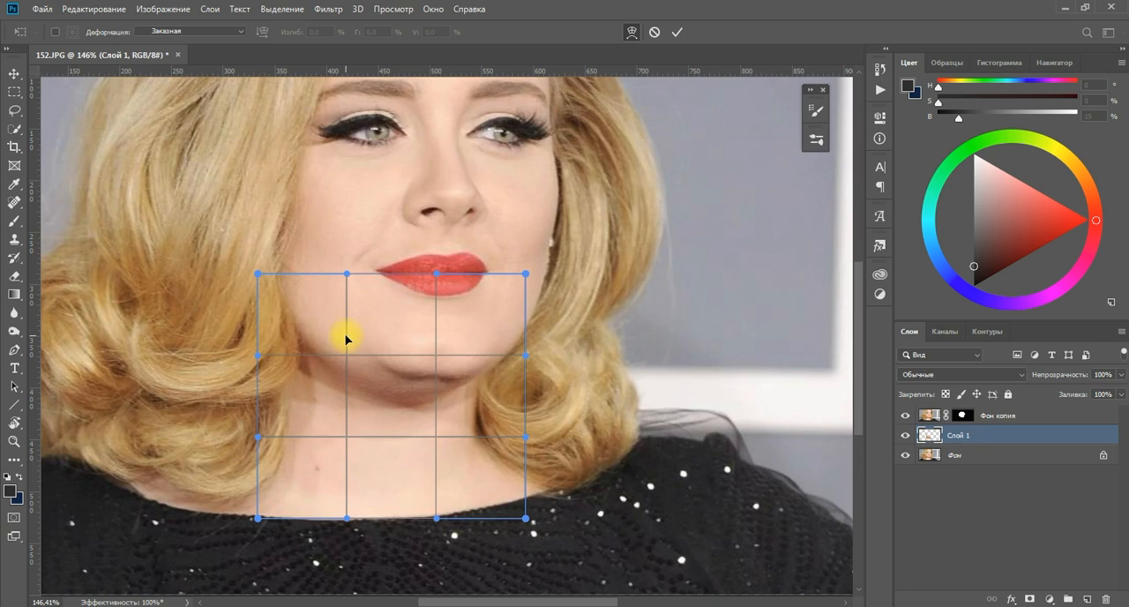
pyautogui.moveTo(364, 365); pyautogui.dragTo(408, 400)
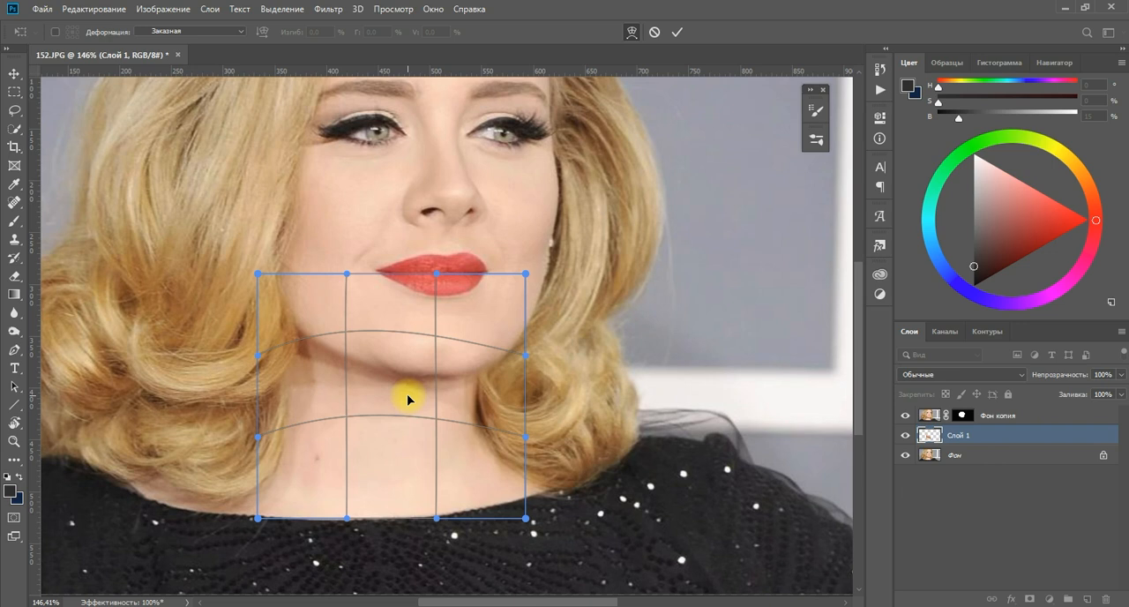
pyautogui.press('Return')
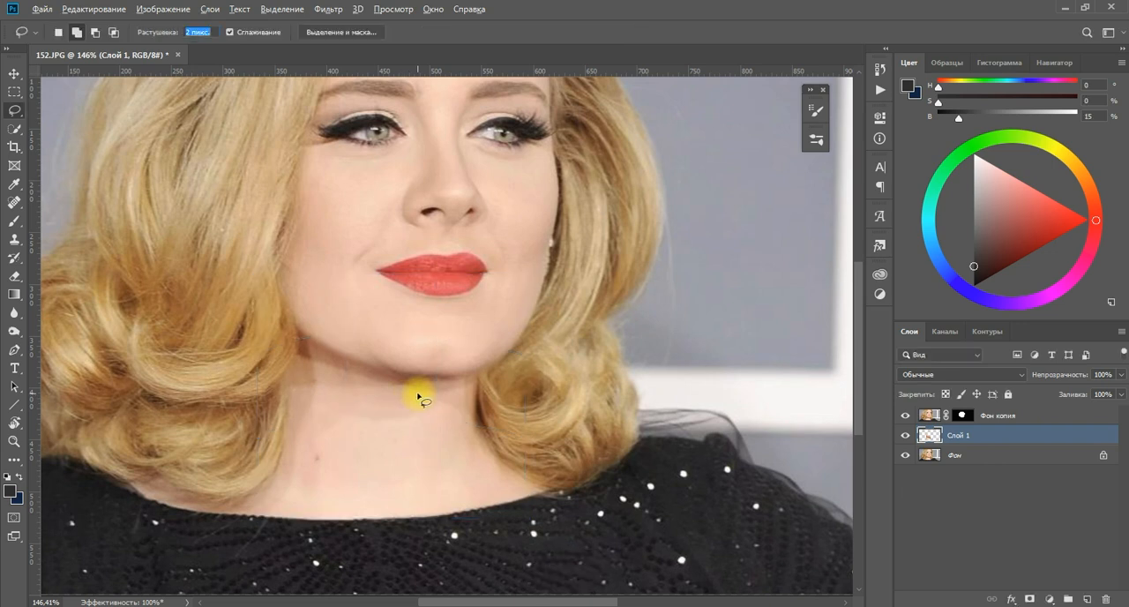
# Refine the layer mask of Фон копия by setting its edge contrast to 15%.
pyautogui.click(13, 72)
pyautogui.scroll(2, 468, 349)
pyautogui.scroll(2, 461, 344)
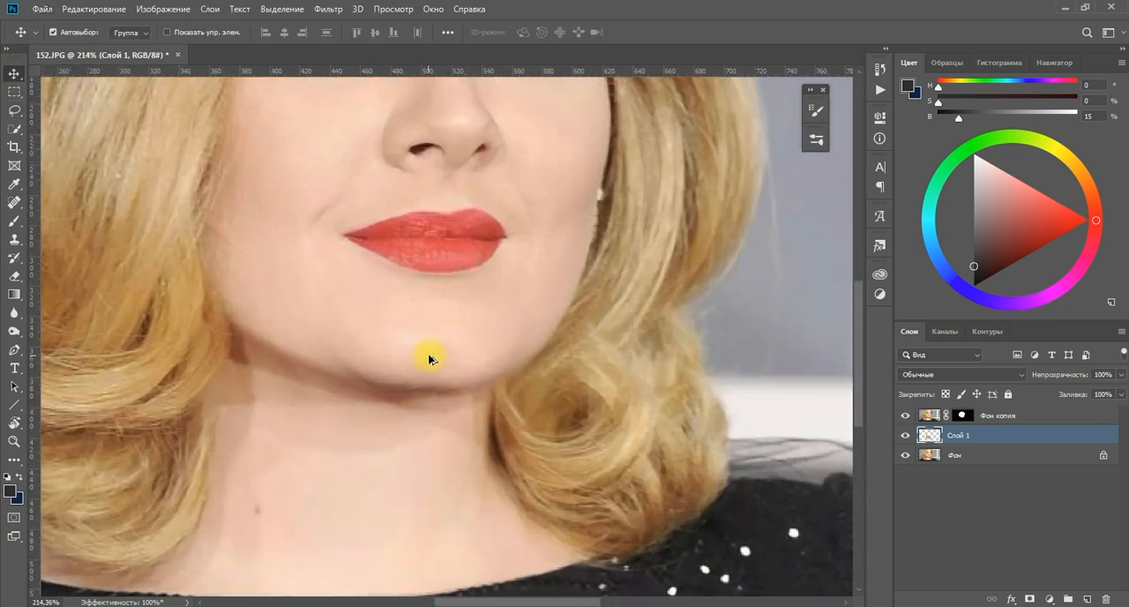
pyautogui.click(963, 415)
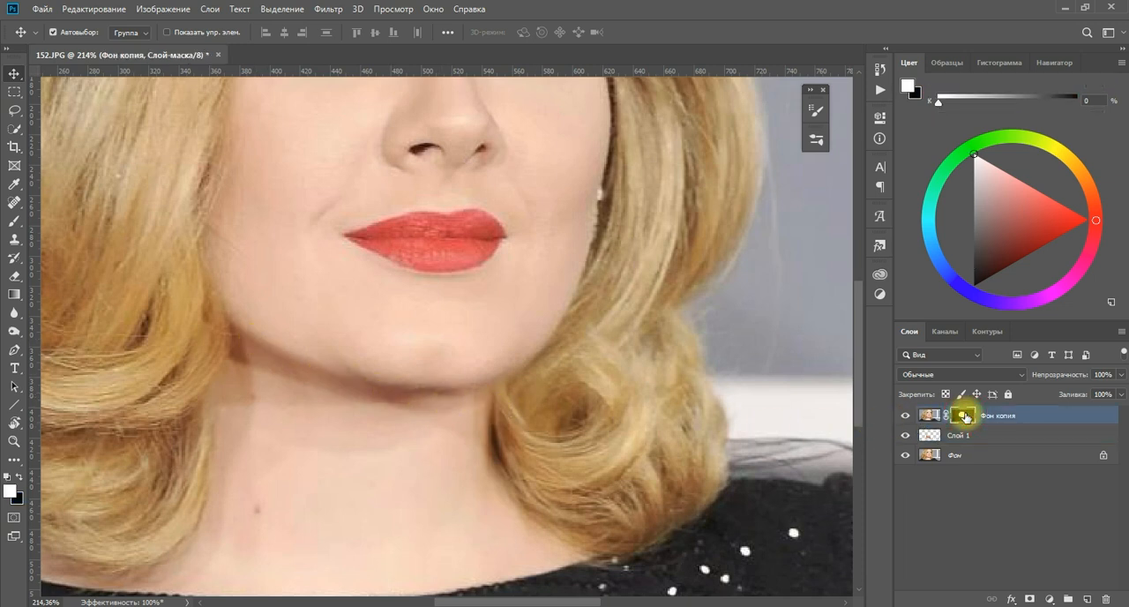
pyautogui.doubleClick(962, 416)
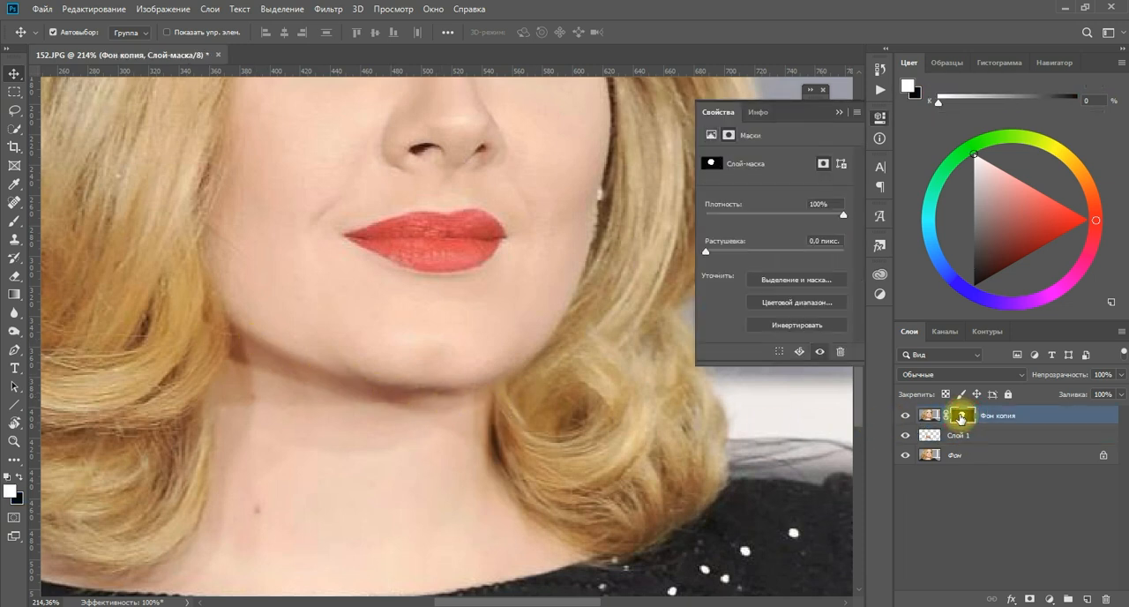
pyautogui.click(822, 280)
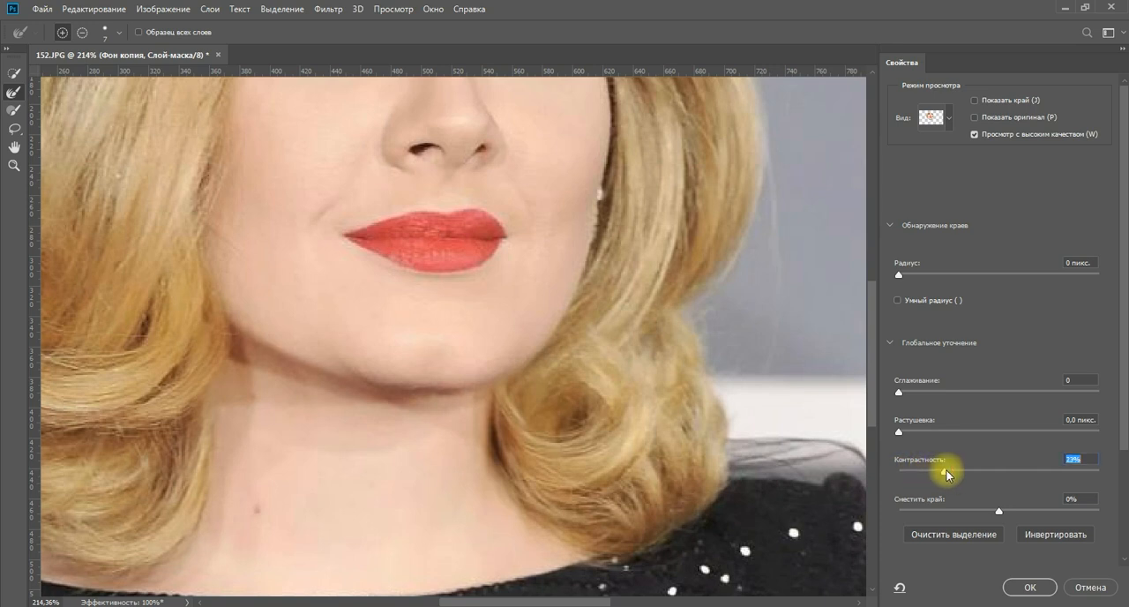
pyautogui.moveTo(941, 471); pyautogui.dragTo(928, 474)
pyautogui.click(1024, 588)
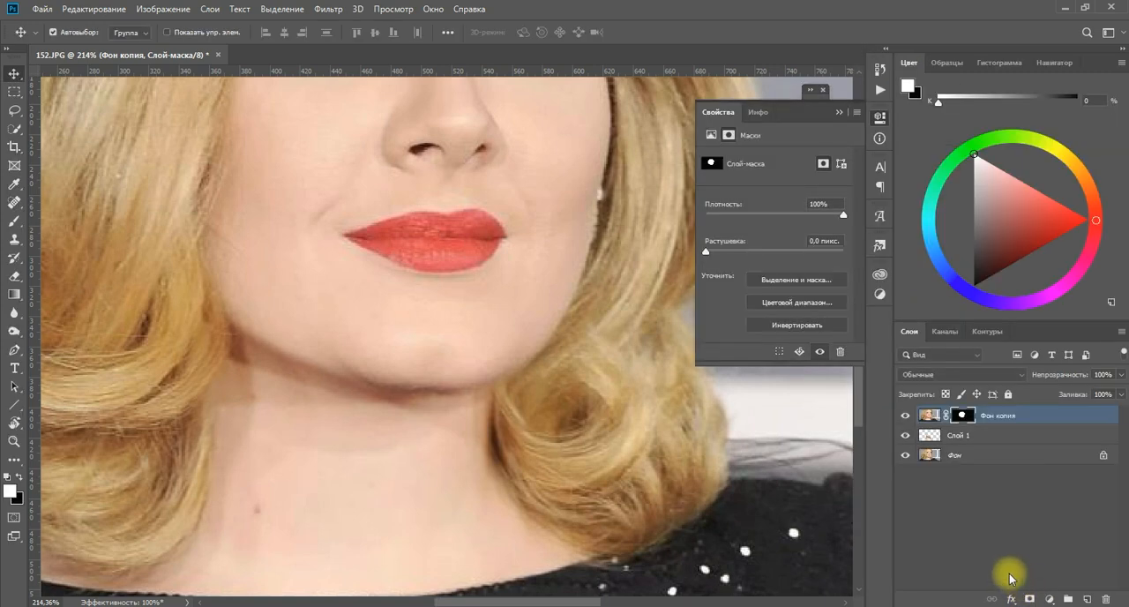
pyautogui.click(840, 113)
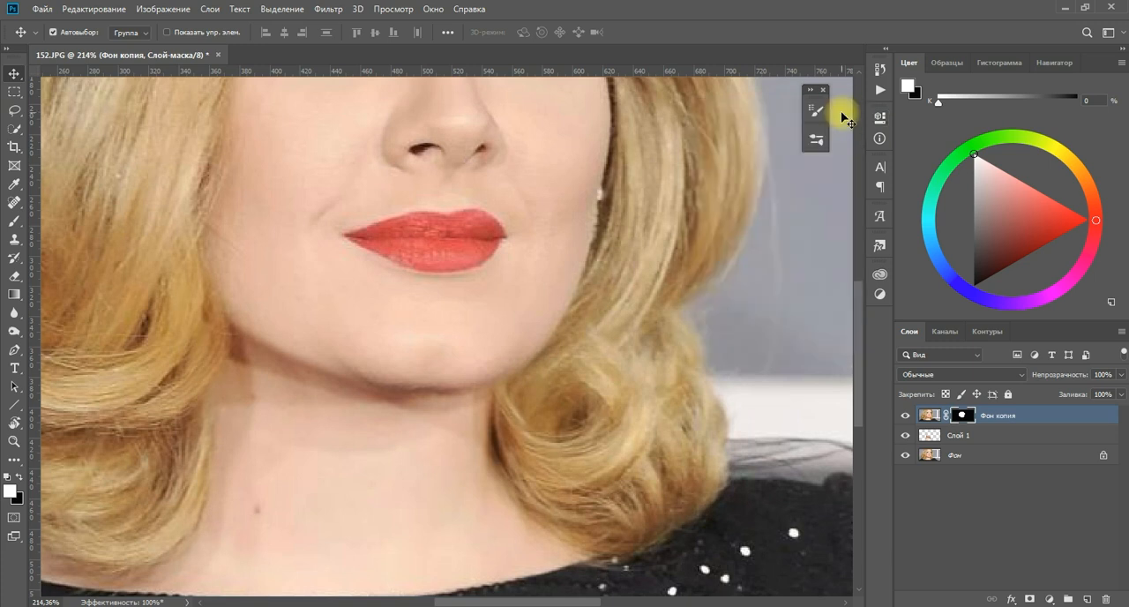
# On a new layer clipped to Фон копия, clone clean skin over the dark jaw edge using a 20-pixel Clone Stamp.
pyautogui.click(1047, 417)
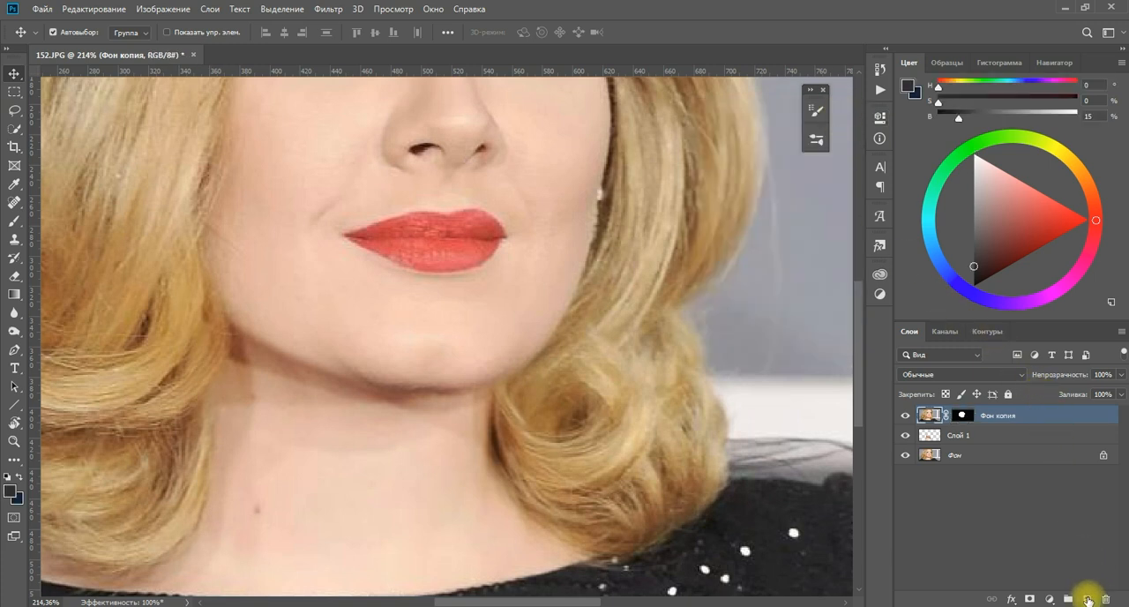
pyautogui.click(1089, 601)
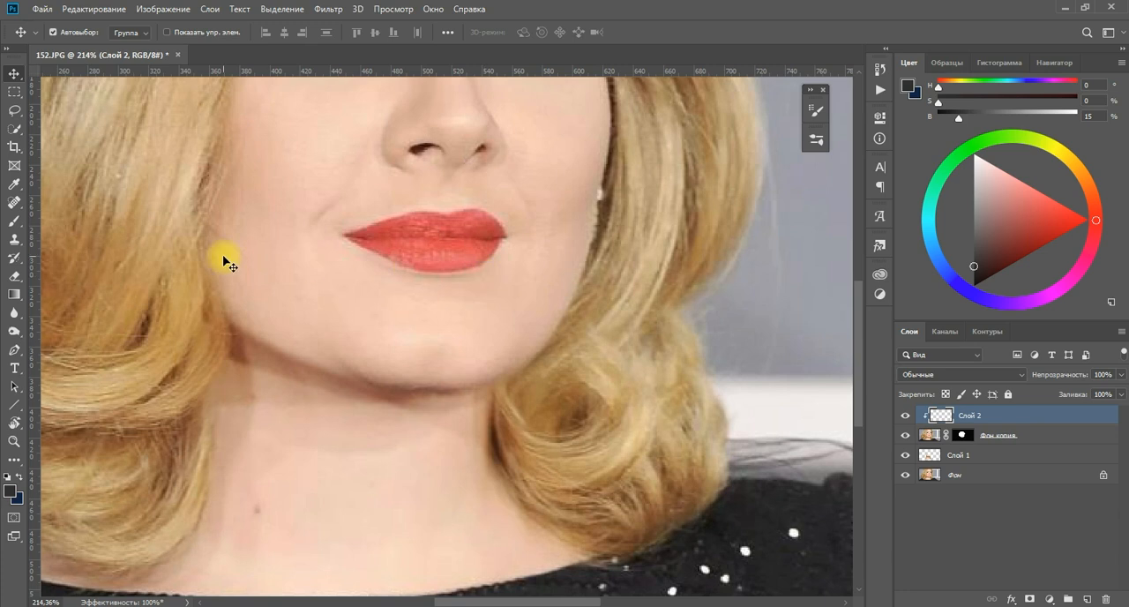
pyautogui.click(16, 242)
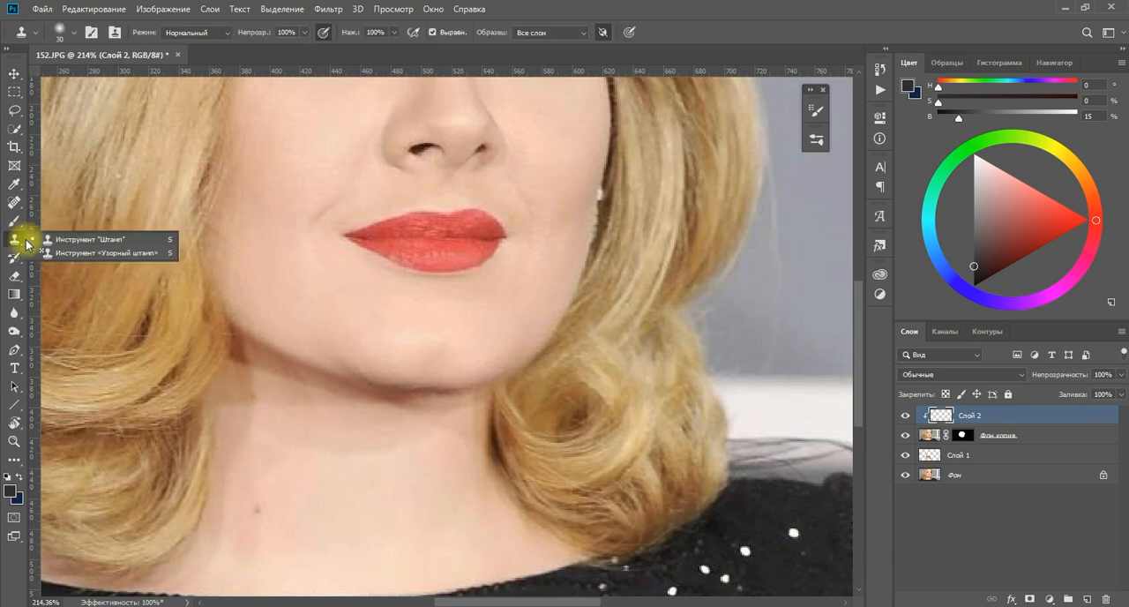
pyautogui.click(53, 239)
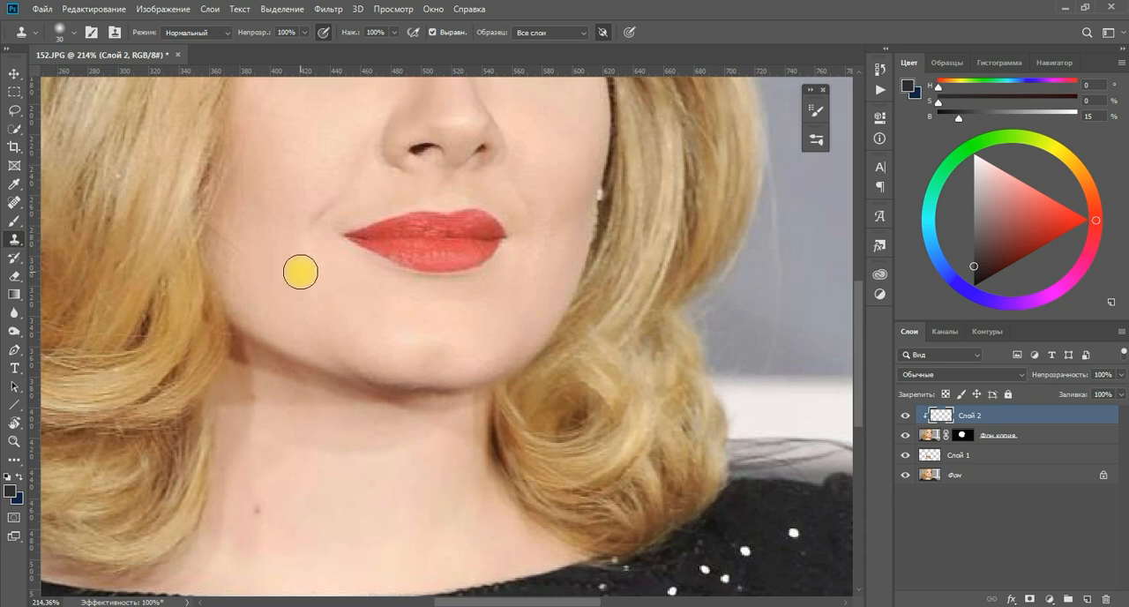
pyautogui.press('[')
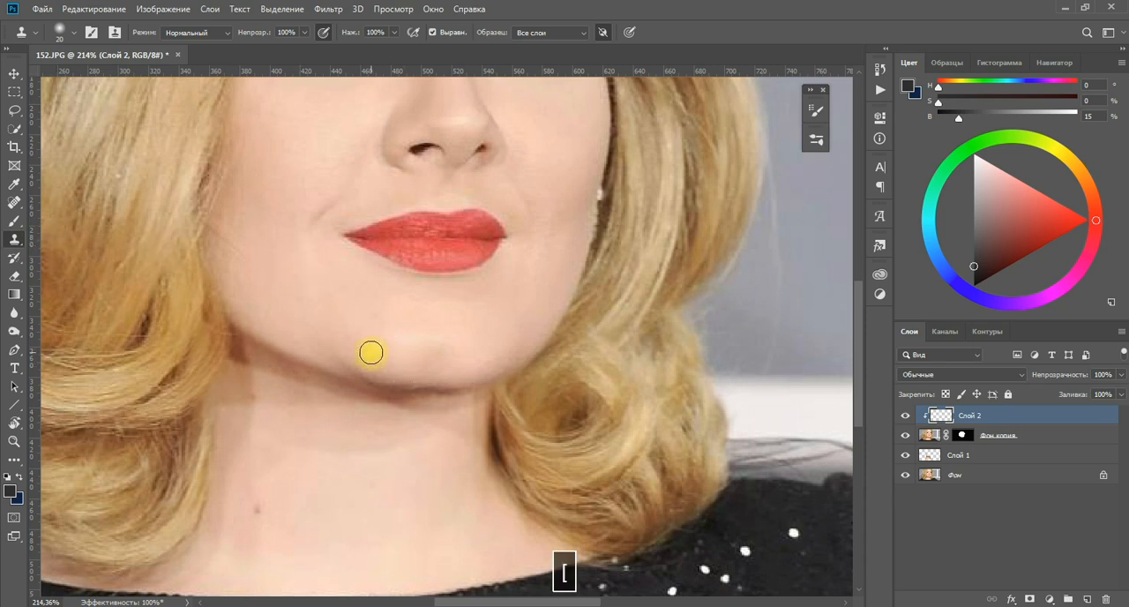
pyautogui.keyDown('alt'); pyautogui.click(335, 355); pyautogui.keyUp('alt')
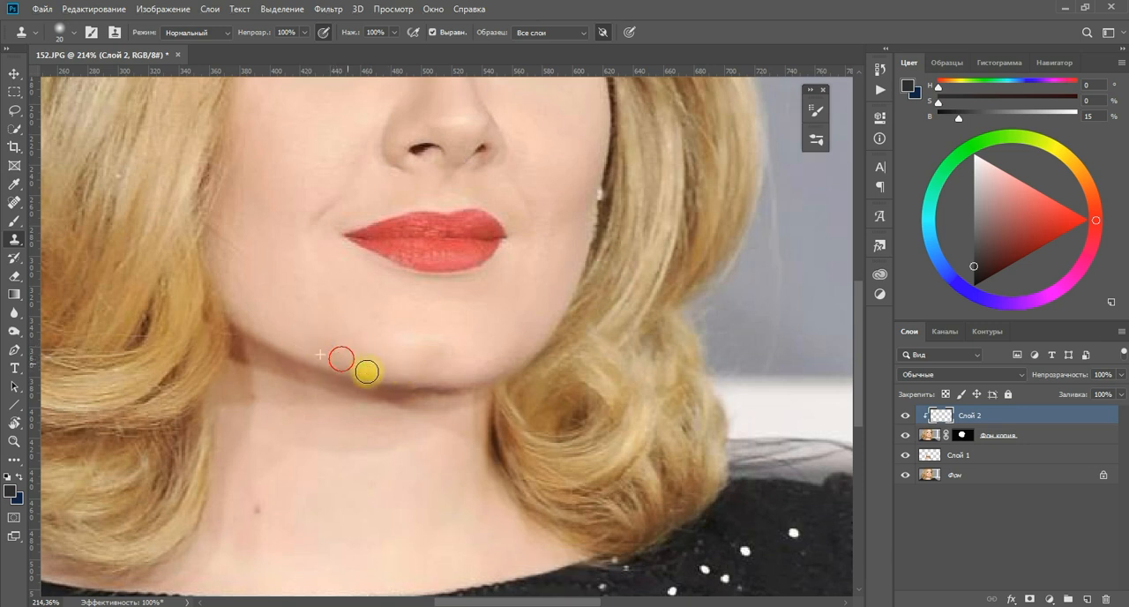
pyautogui.click(390, 373)
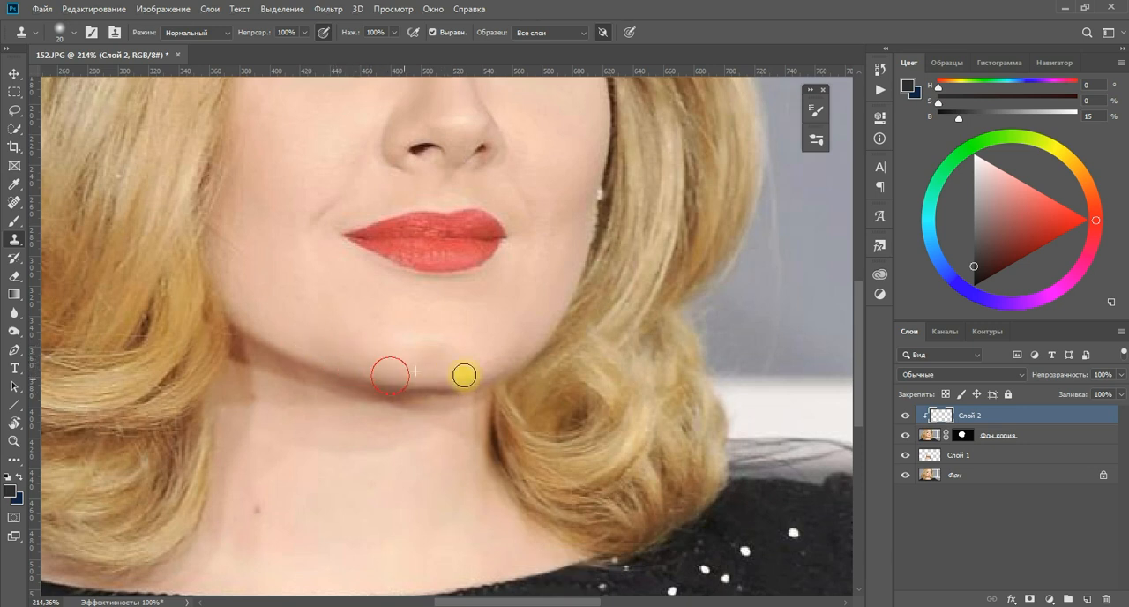
pyautogui.keyDown('alt'); pyautogui.click(361, 371); pyautogui.keyUp('alt')
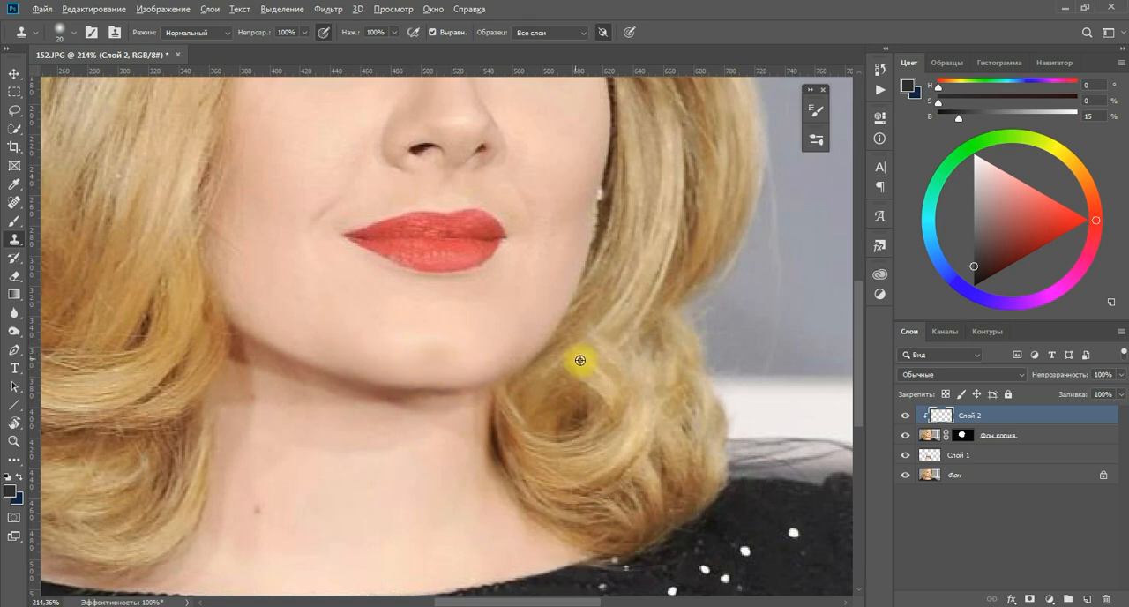
# Toggle the visibility of Слой 1 repeatedly to compare the chin and neck with and without the warp.
pyautogui.press('space')
pyautogui.moveTo(572, 396); pyautogui.dragTo(577, 453)
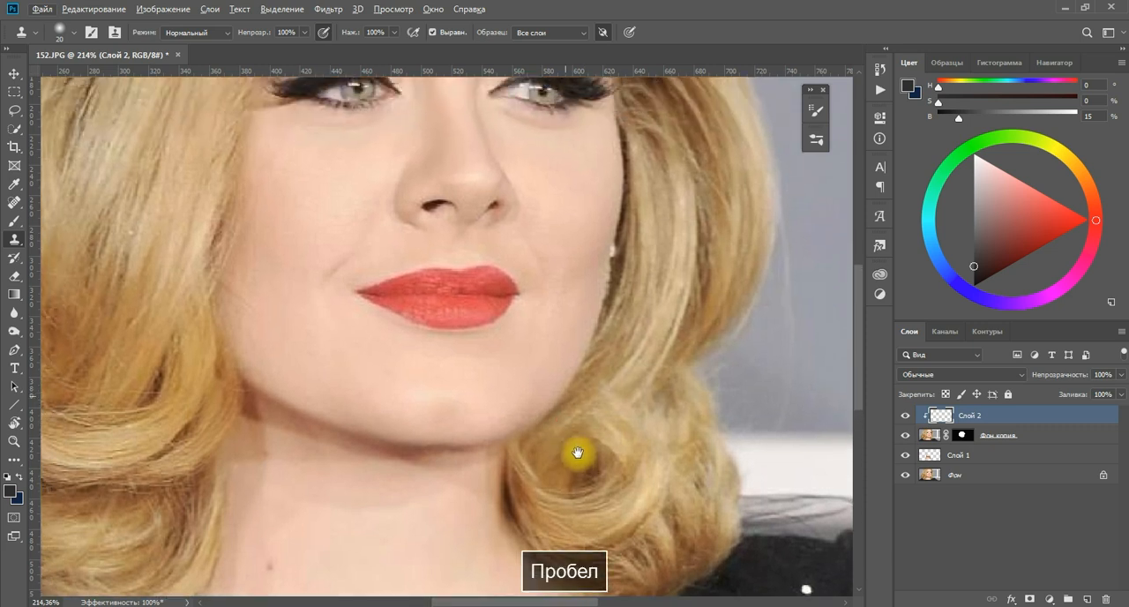
pyautogui.click(904, 457)
pyautogui.click(905, 457)
pyautogui.click(904, 457)
pyautogui.click(904, 457)
pyautogui.click(904, 457)
pyautogui.click(905, 457)
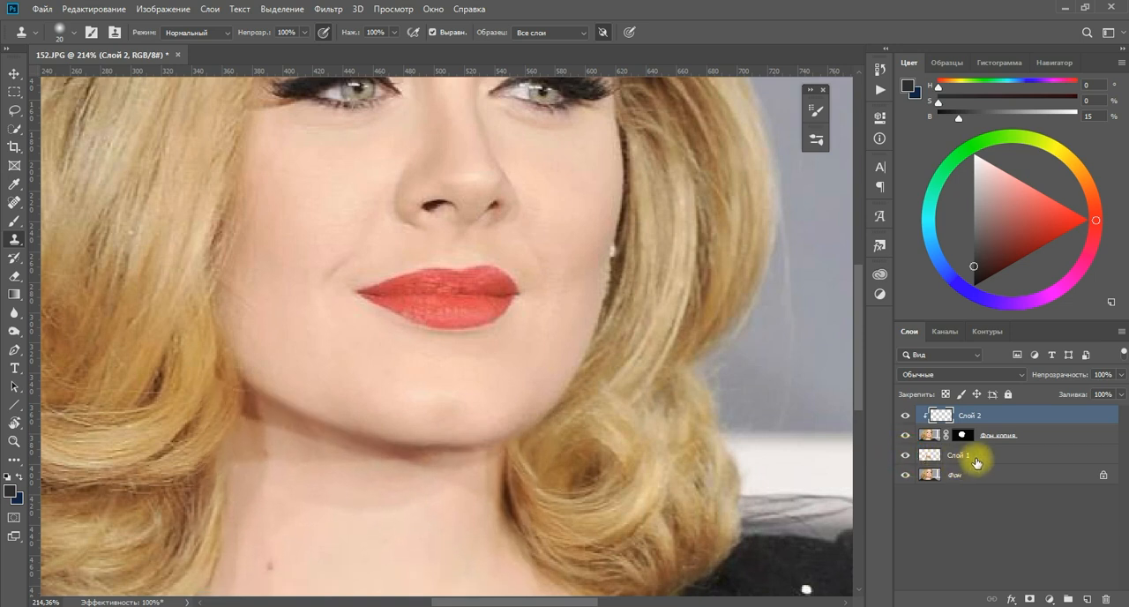
# Add a layer mask to Слой 1 and brush it with black where the warped neck meets the hair curl.
pyautogui.click(976, 461)
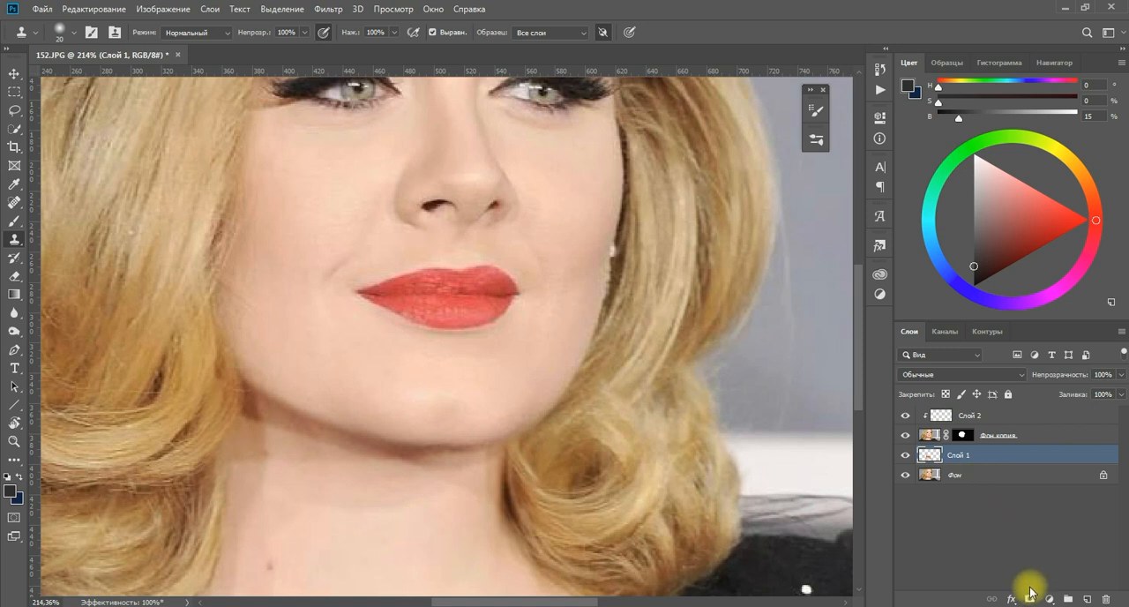
pyautogui.click(1029, 600)
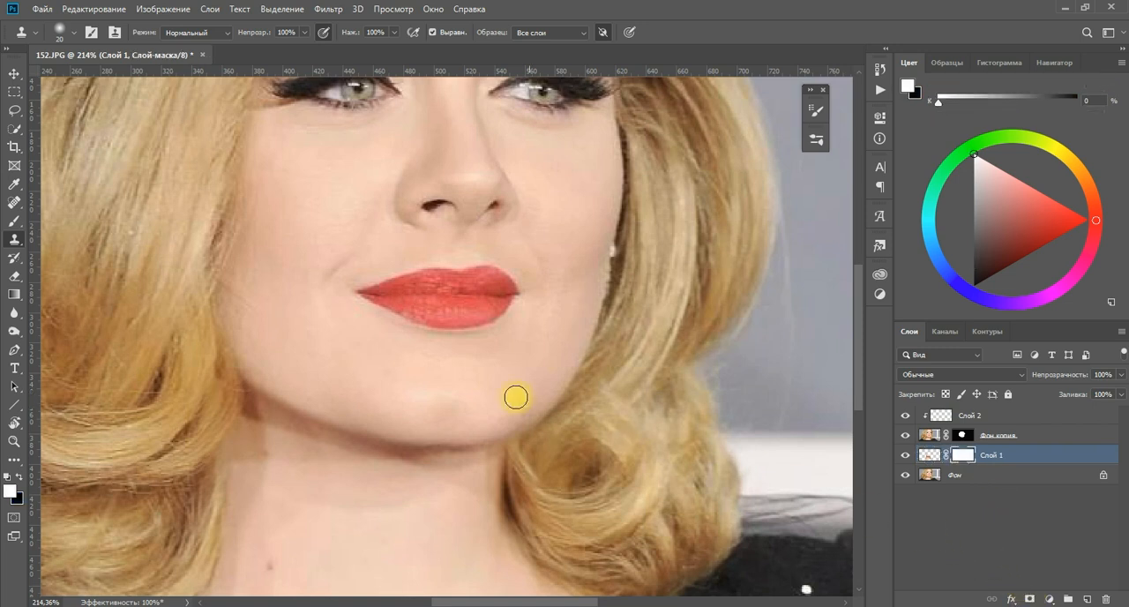
pyautogui.click(15, 223)
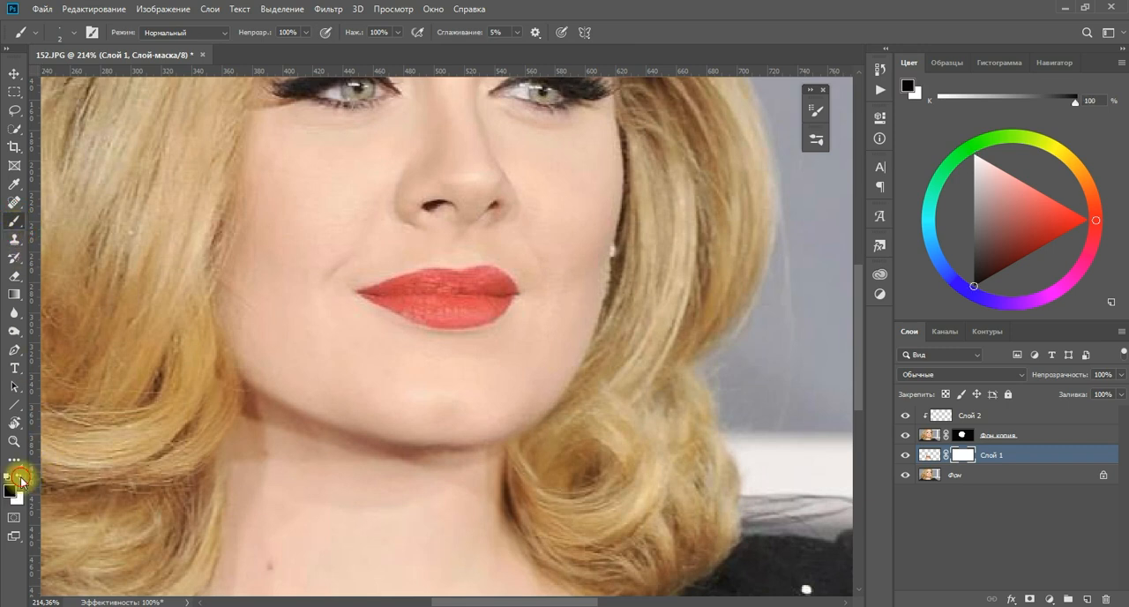
pyautogui.press(']')
pyautogui.press(']')
pyautogui.press(']')
pyautogui.press(']')
pyautogui.press(']')
pyautogui.press(']')
pyautogui.press(']')
pyautogui.press(']')
pyautogui.press(']')
pyautogui.press(']')
pyautogui.press('[')
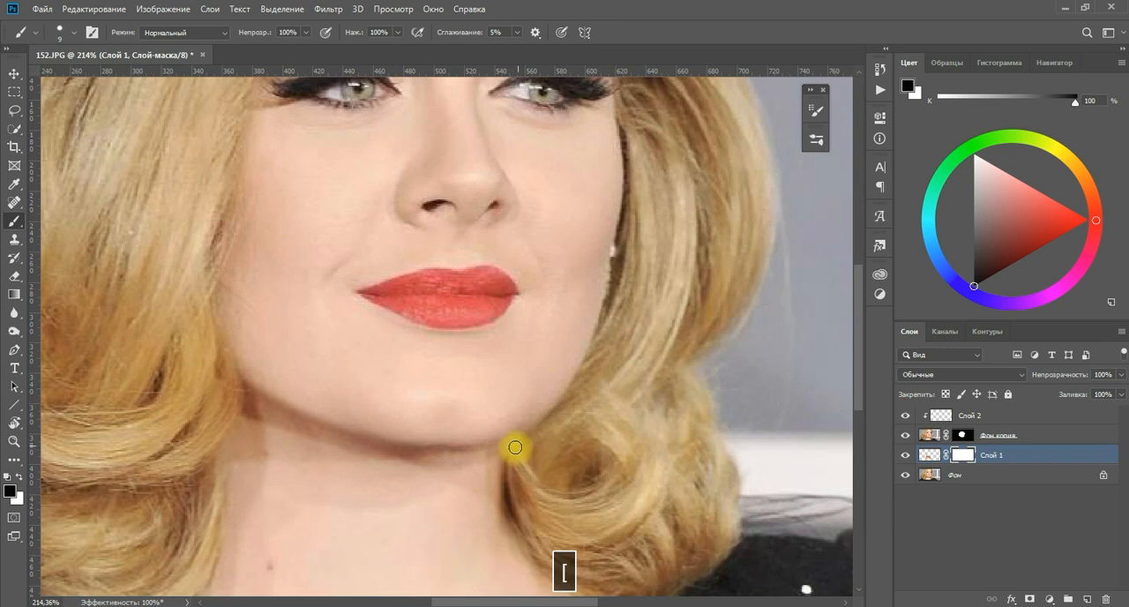
pyautogui.press(']')
pyautogui.press(']')
pyautogui.press(']')
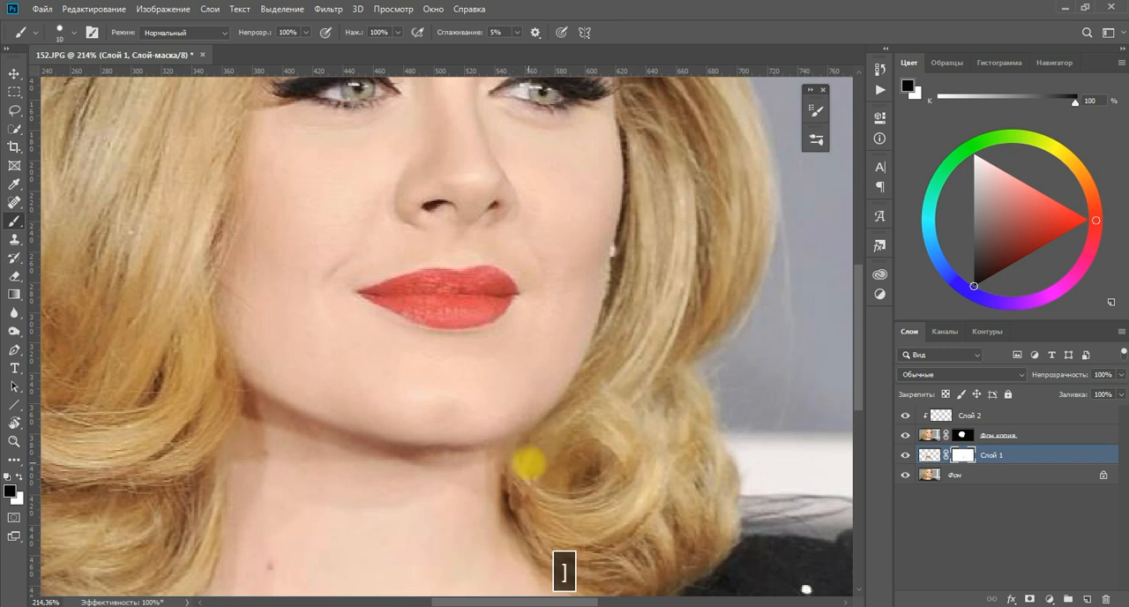
# Mask out the warped area over the curl beside the neck on Слой 1 with a soft 20-pixel black brush.
pyautogui.click(817, 140)
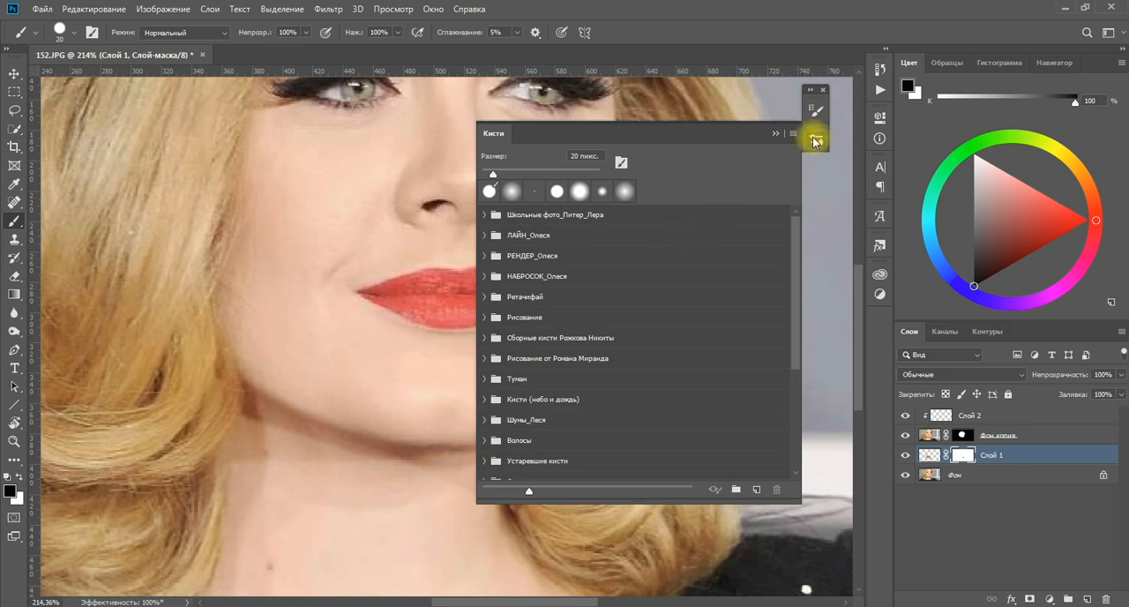
pyautogui.click(816, 141)
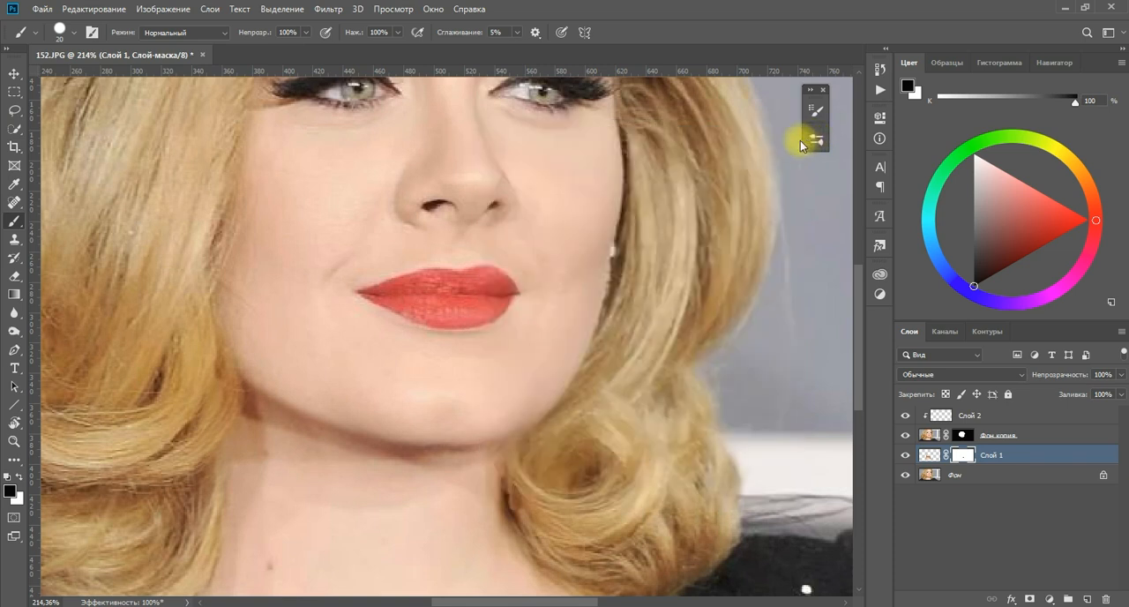
pyautogui.click(76, 37)
pyautogui.click(51, 141)
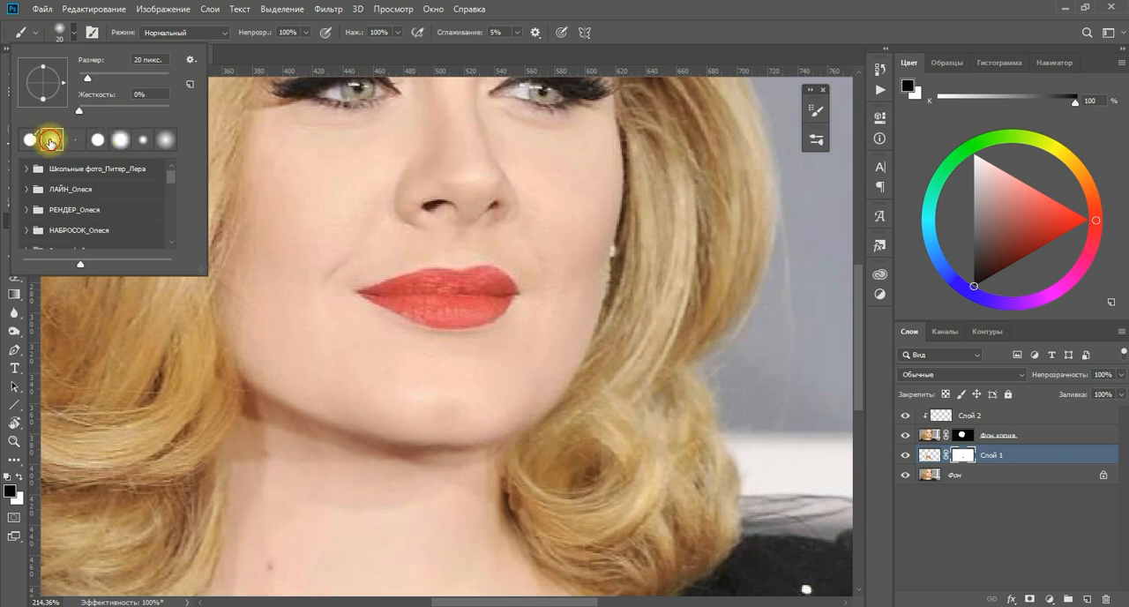
pyautogui.click(712, 28)
pyautogui.moveTo(498, 466)
pyautogui.mouseDown()
pyautogui.moveTo(505, 501)
pyautogui.moveTo(519, 480)
pyautogui.moveTo(552, 489)
pyautogui.moveTo(553, 521)
pyautogui.mouseUp()
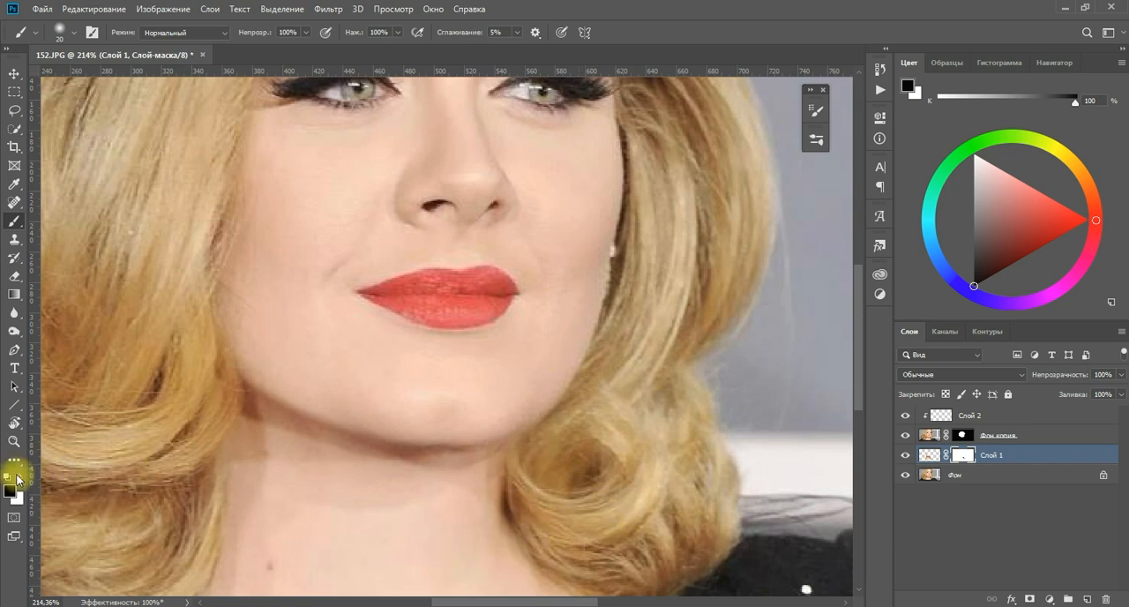
# Restore the neck edge beside the curl by painting white on the Слой 1 mask with a 9-pixel brush.
pyautogui.click(17, 477)
pyautogui.press('[')
pyautogui.press('[')
pyautogui.press('[')
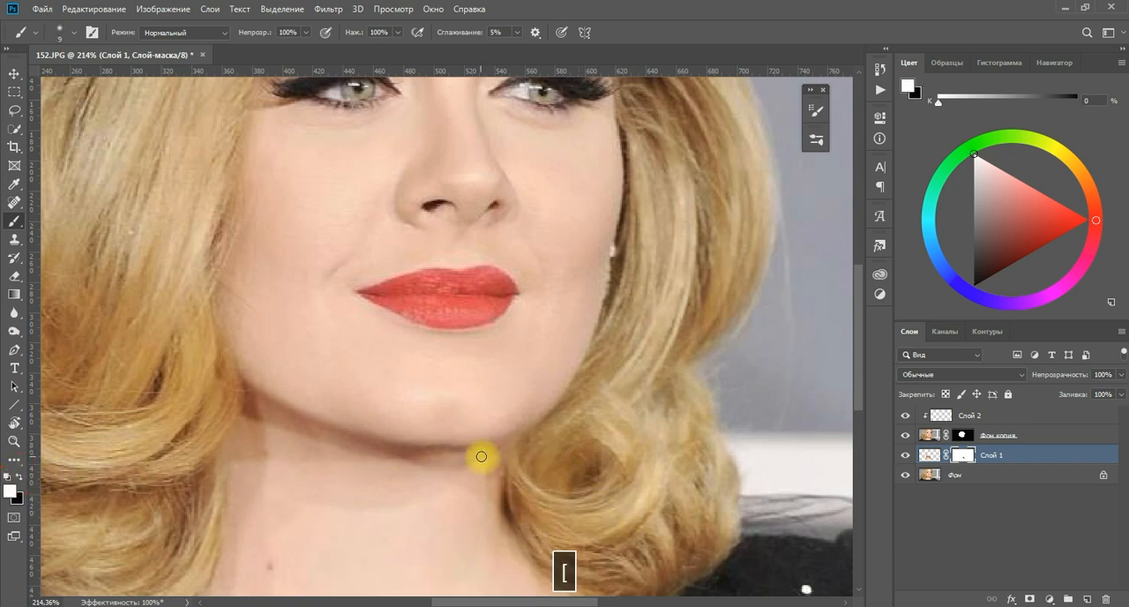
pyautogui.moveTo(497, 452); pyautogui.dragTo(490, 509)
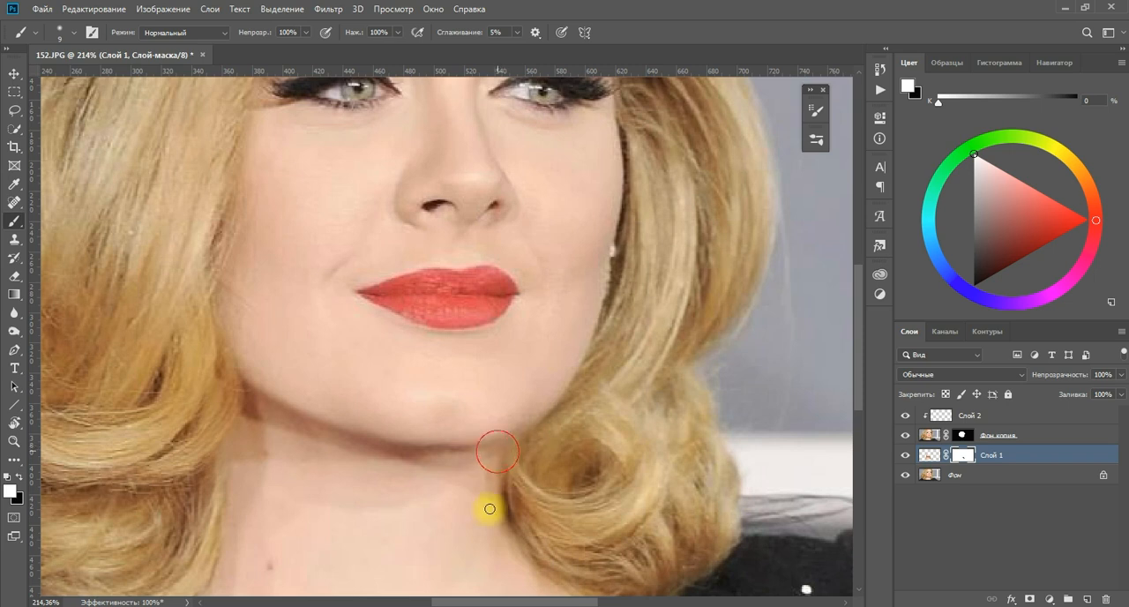
pyautogui.click(494, 459)
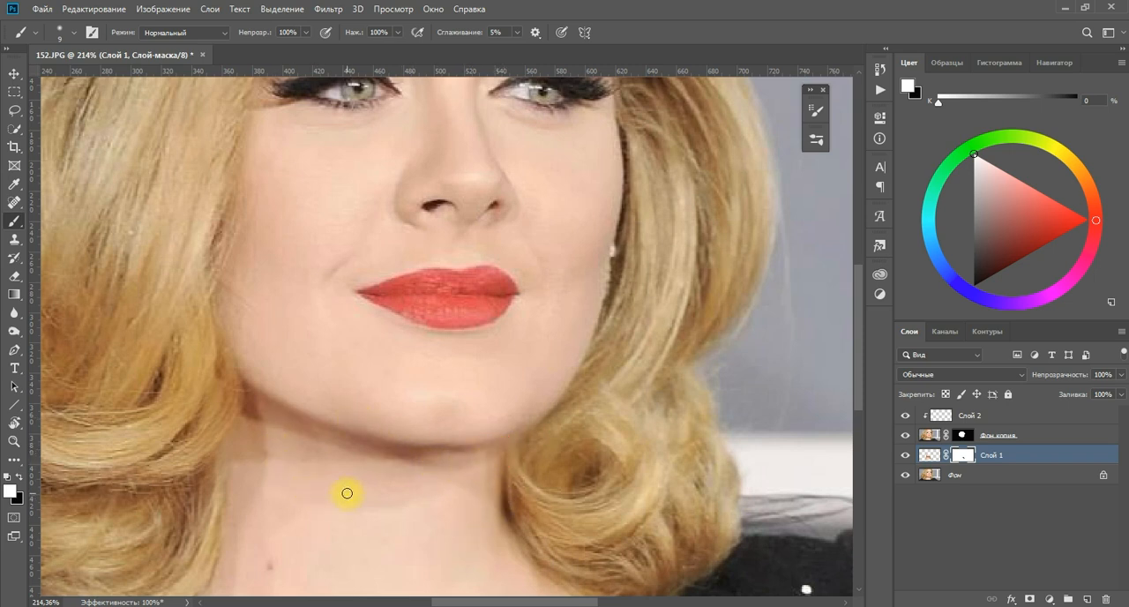
# Toggle the visibility of Слой 1 to compare the whole portrait with and without the masked neck warp.
pyautogui.scroll(-5, 362, 476)
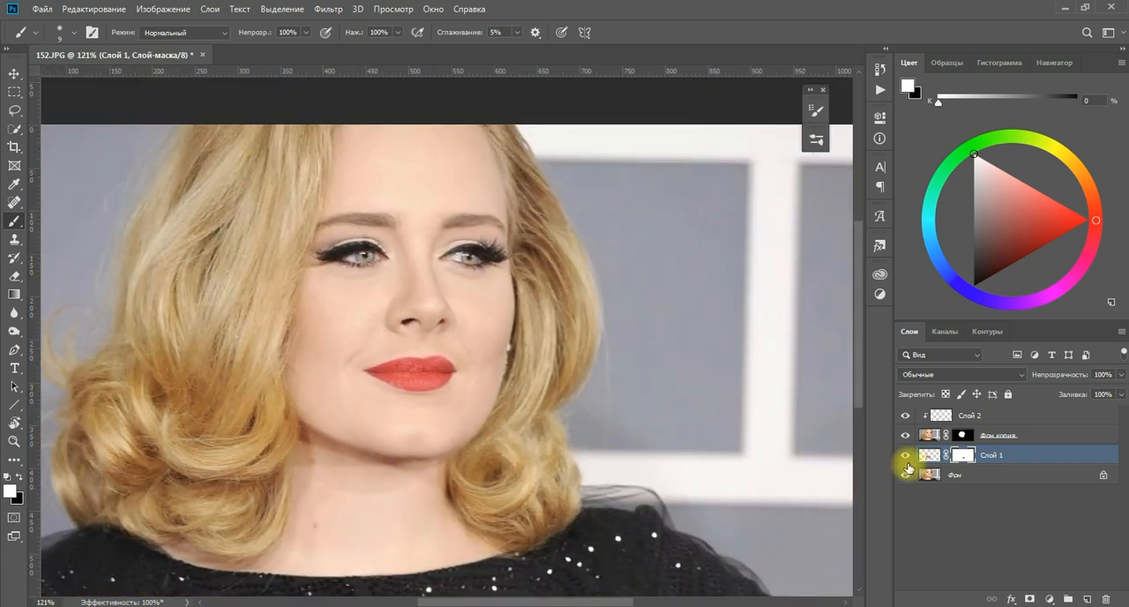
pyautogui.click(906, 457)
pyautogui.click(907, 457)
pyautogui.click(906, 457)
pyautogui.click(906, 457)
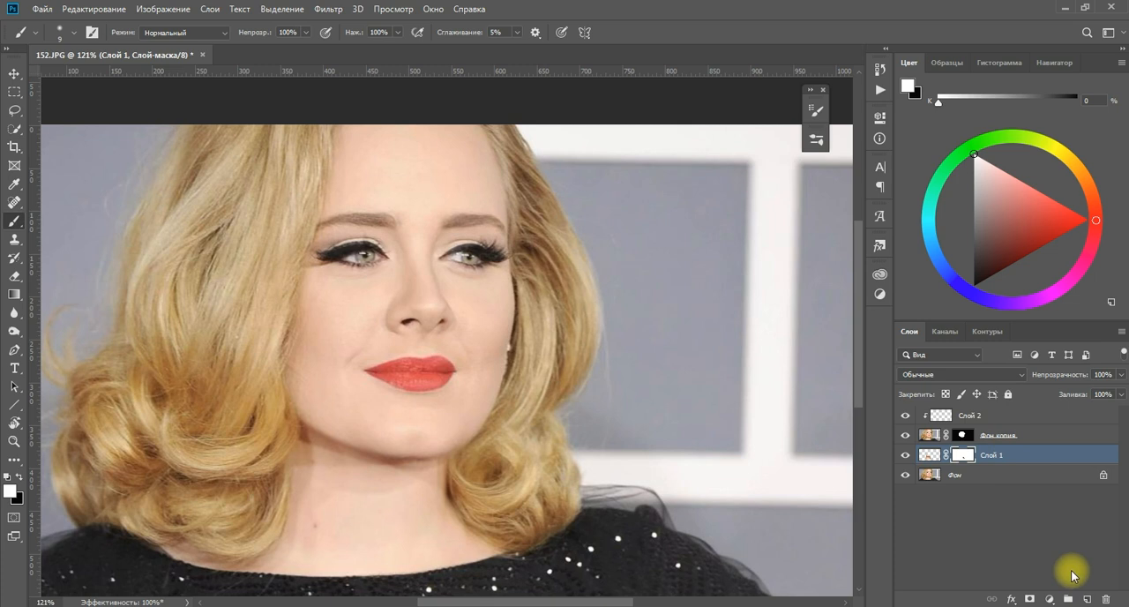
# On a new layer above Слой 1, paint sampled shadow tones under the chin with a soft 10-pixel brush.
pyautogui.click(1087, 599)
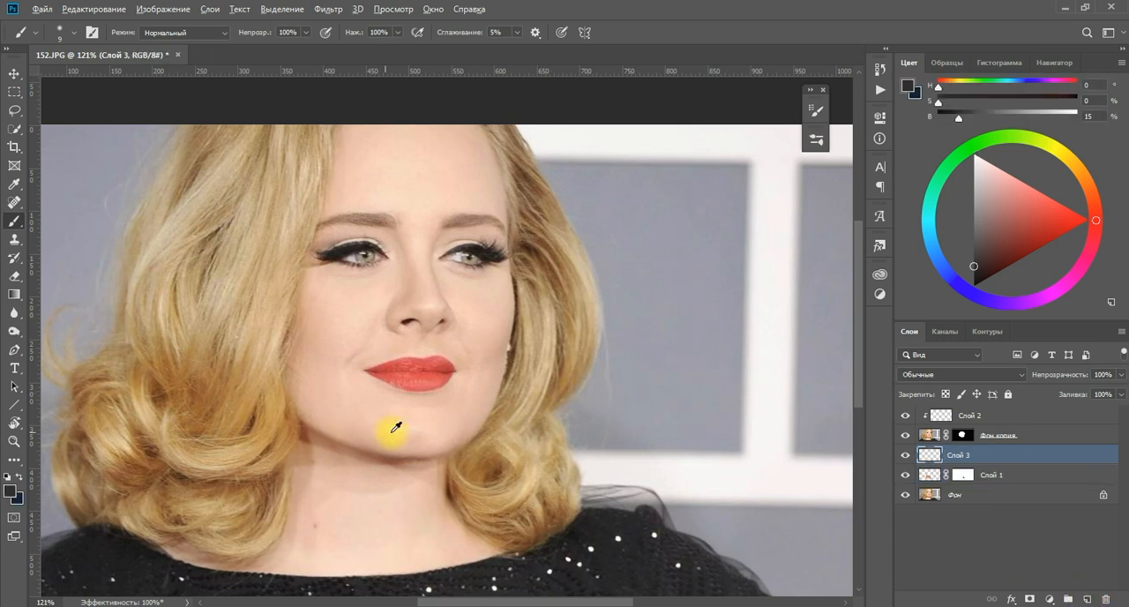
pyautogui.scroll(5, 391, 450)
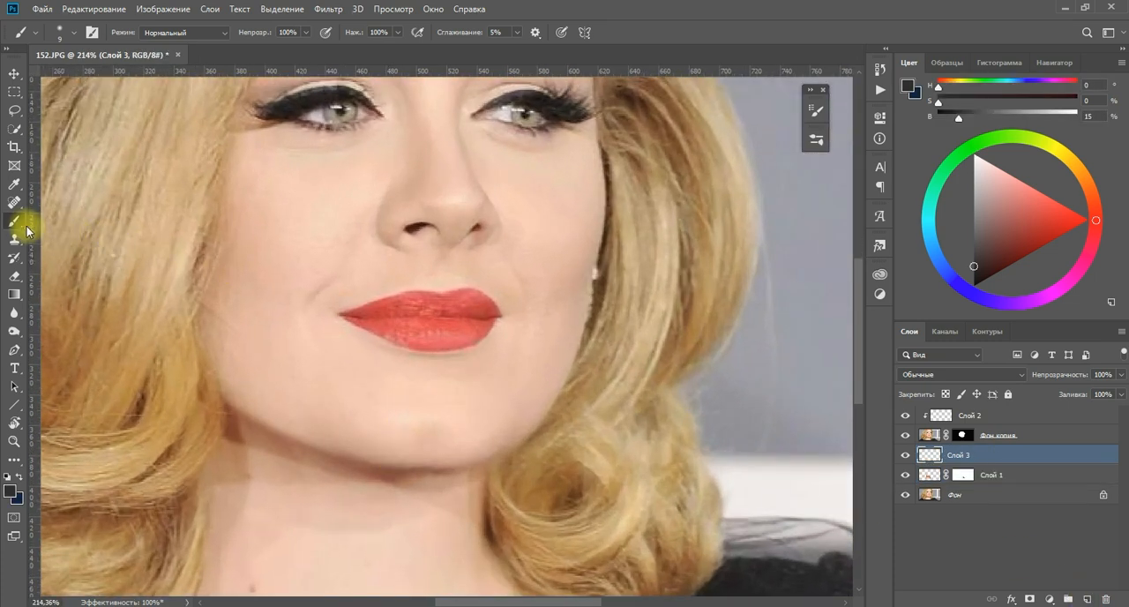
pyautogui.press(']')
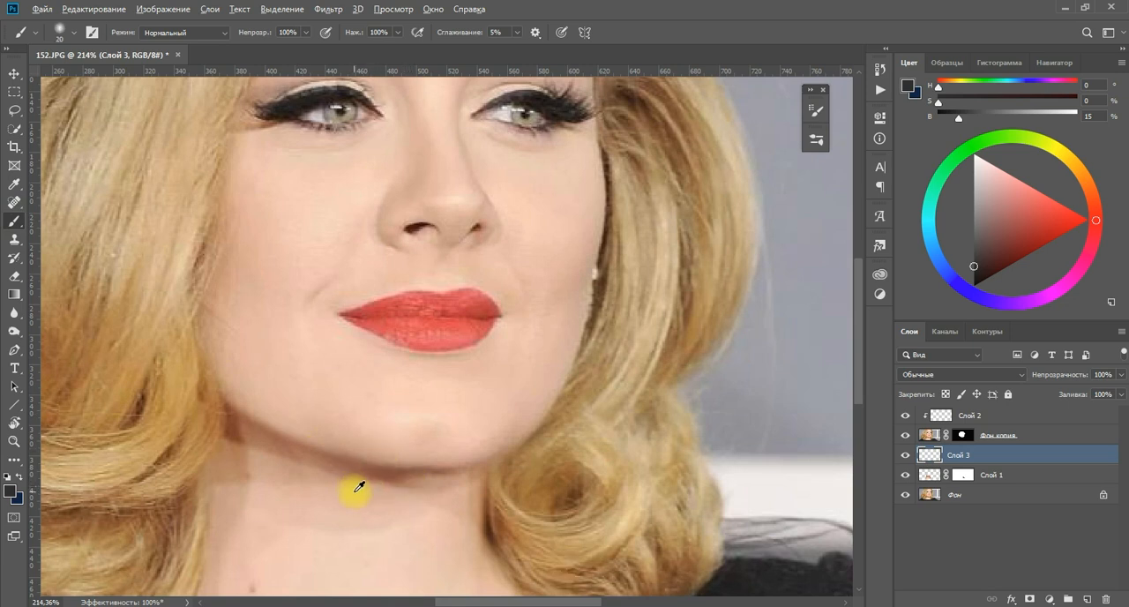
pyautogui.keyDown('alt'); pyautogui.click(316, 459); pyautogui.keyUp('alt')
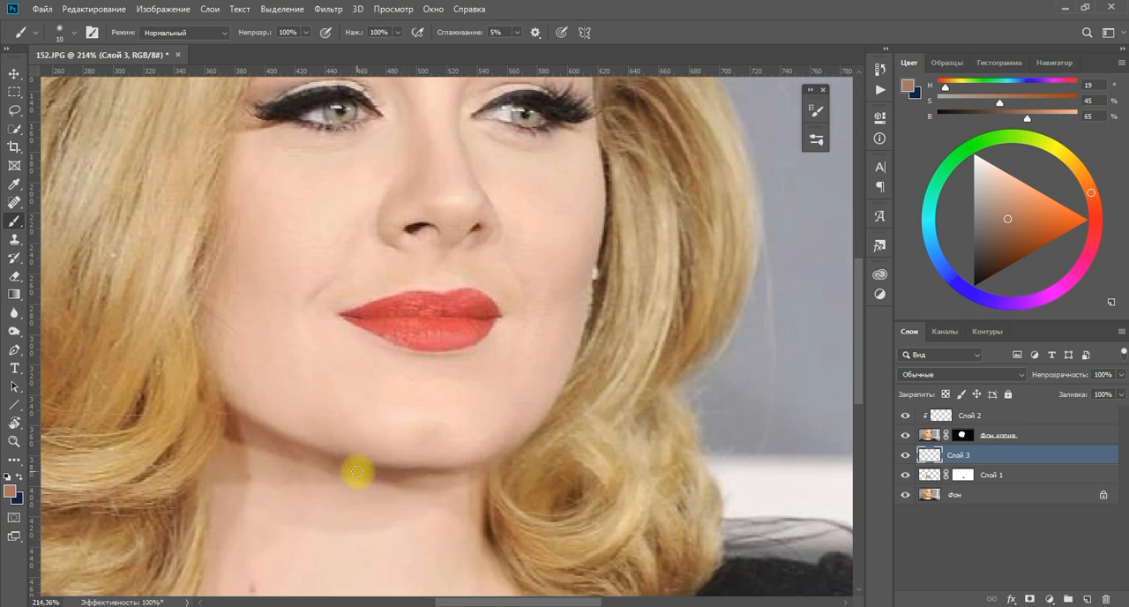
pyautogui.keyDown('alt'); pyautogui.click(434, 479); pyautogui.keyUp('alt')
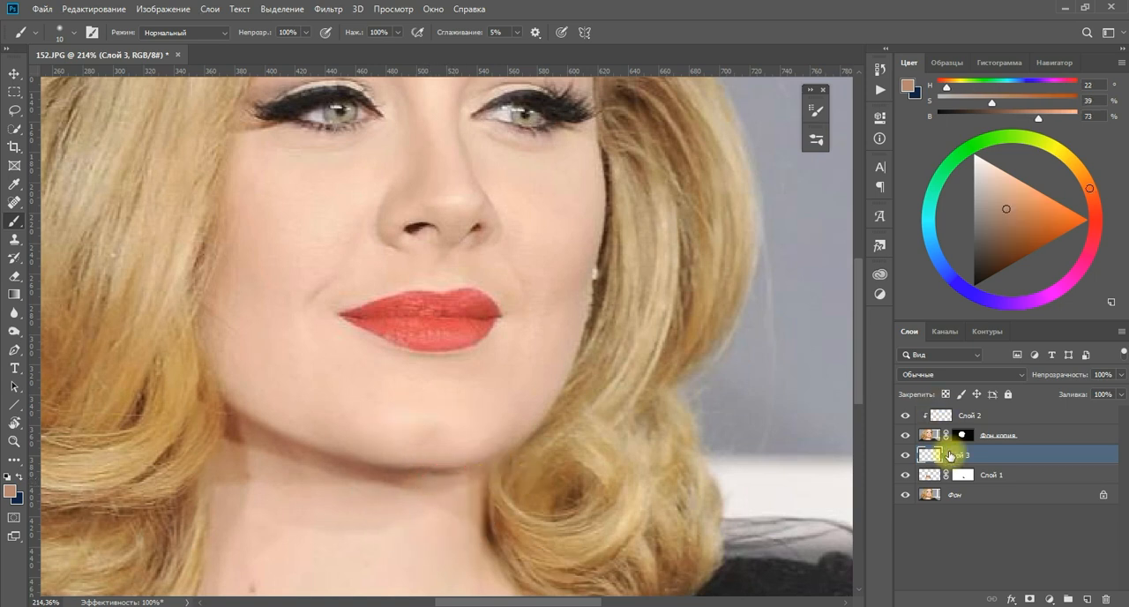
# On Слой 2, paint sampled skin tones over the jaw edge near the curl with the 10-pixel brush.
pyautogui.click(940, 412)
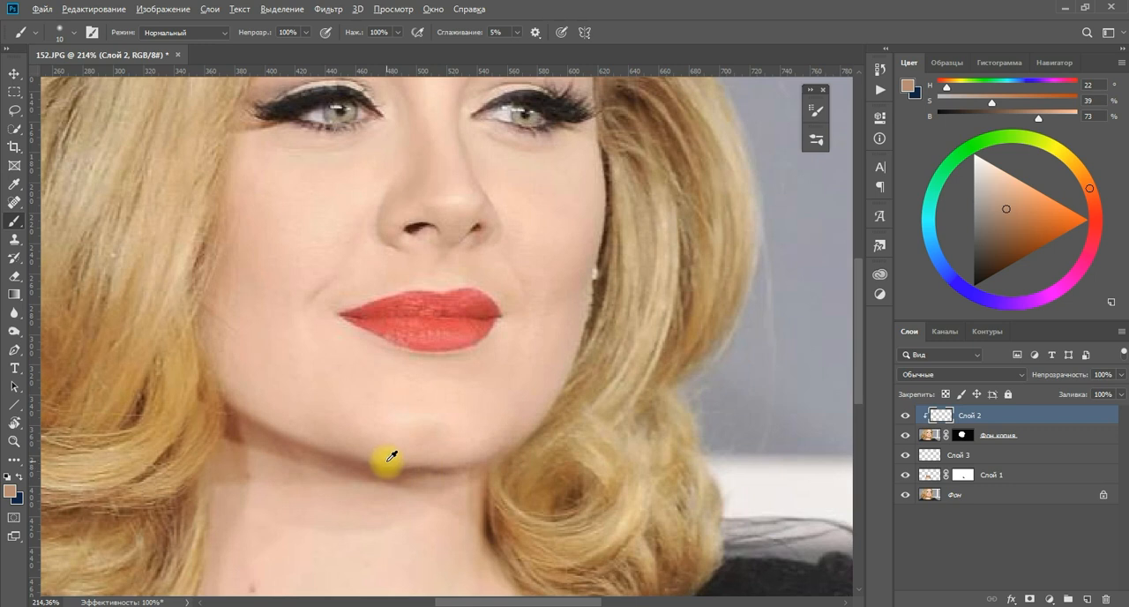
pyautogui.keyDown('alt'); pyautogui.click(460, 468); pyautogui.keyUp('alt')
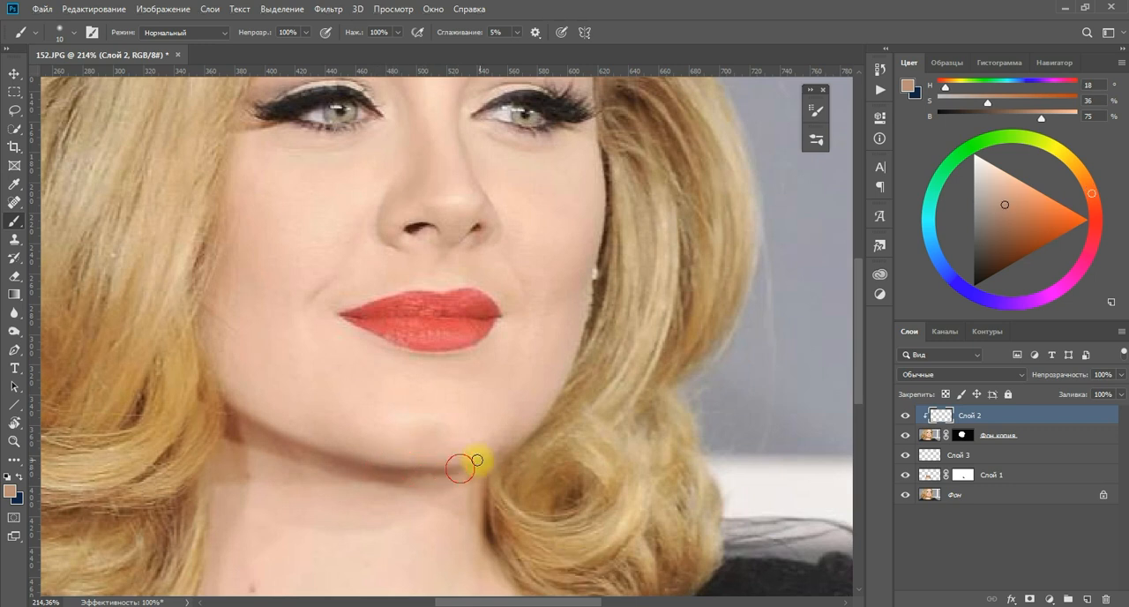
pyautogui.keyDown('alt'); pyautogui.click(444, 465); pyautogui.keyUp('alt')
pyautogui.keyDown('alt'); pyautogui.click(470, 457); pyautogui.keyUp('alt')
pyautogui.scroll(-5, 423, 503)
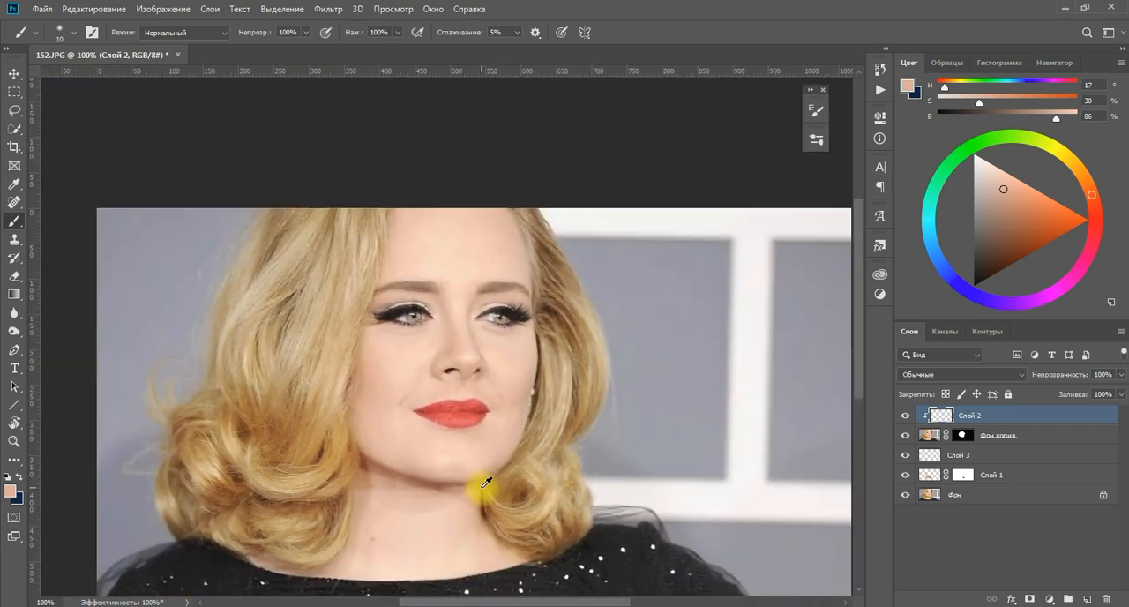
# Merge all visible layers into a new top layer and open it in the Liquify filter.
pyautogui.scroll(-2, 486, 482)
pyautogui.scroll(3, 486, 481)
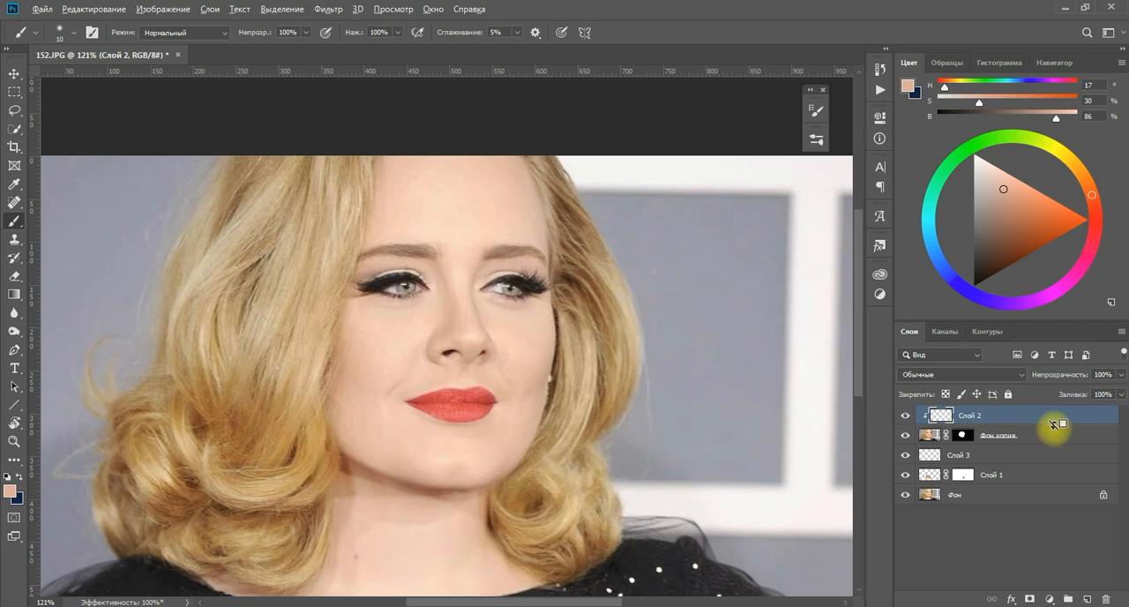
pyautogui.hotkey('ctrl', 'alt', 'shift', 'e')
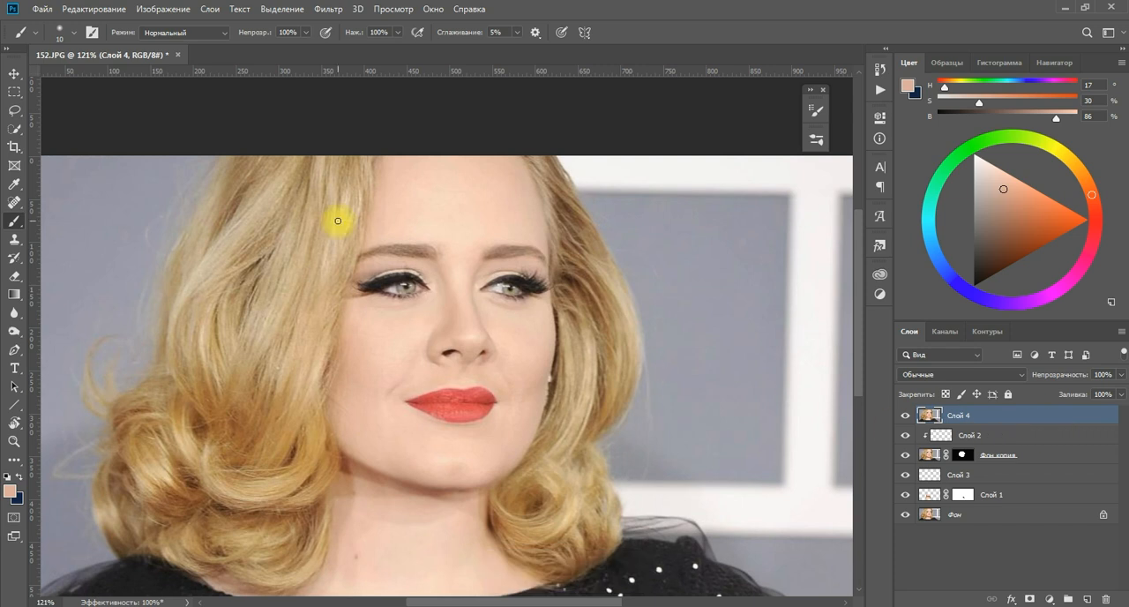
pyautogui.click(335, 11)
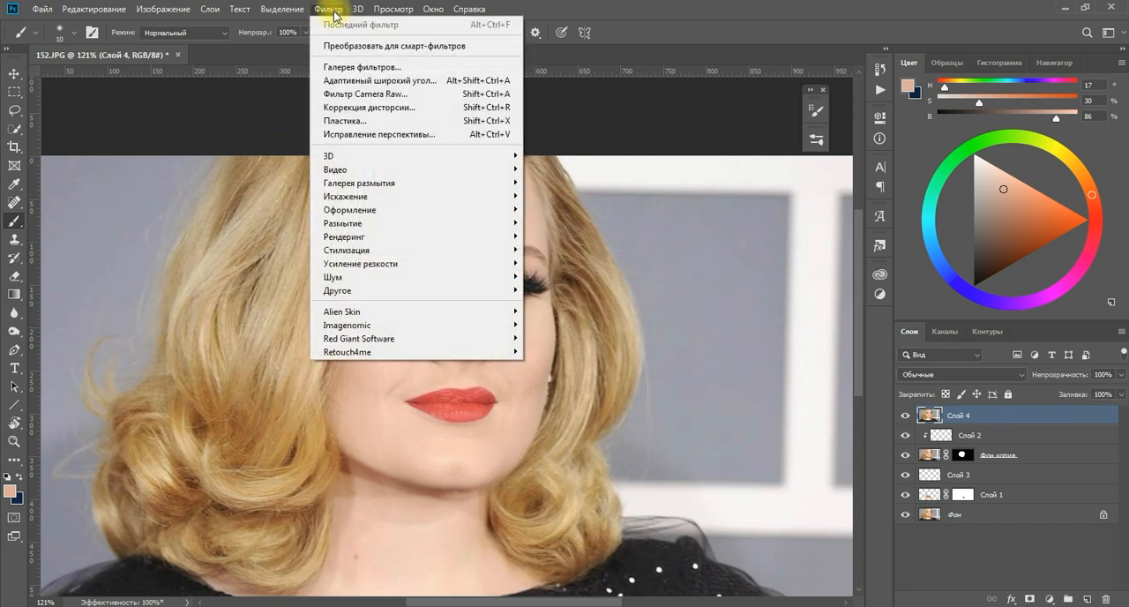
pyautogui.click(352, 124)
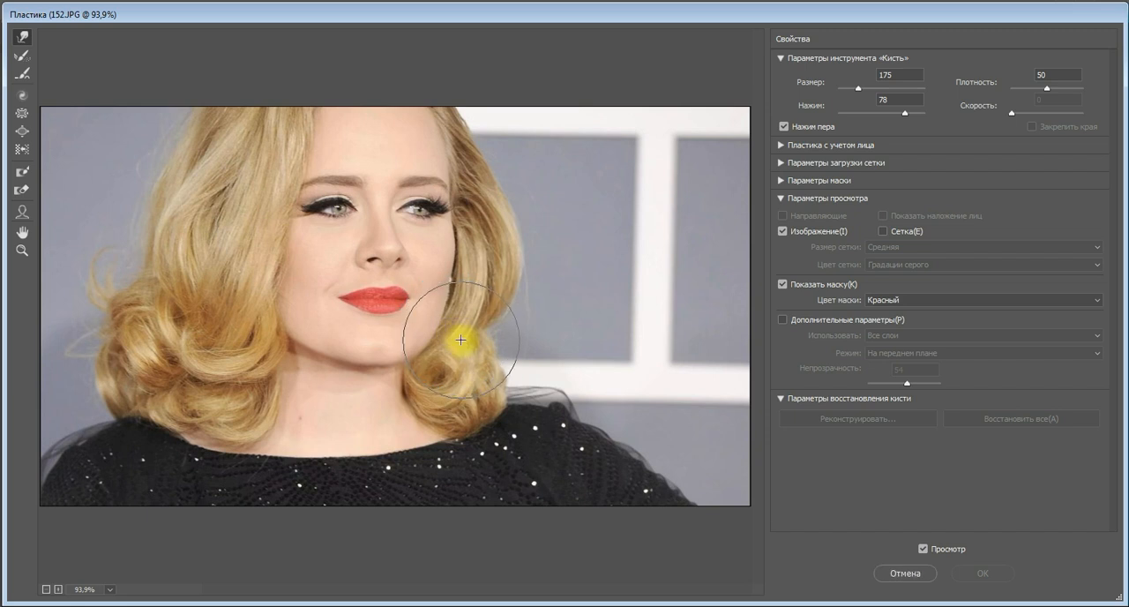
# Push the hair along the shadowed side of the neck inward with a 125-pixel Forward Warp brush.
pyautogui.press('[')
pyautogui.press('[')
pyautogui.moveTo(288, 350); pyautogui.dragTo(338, 379)
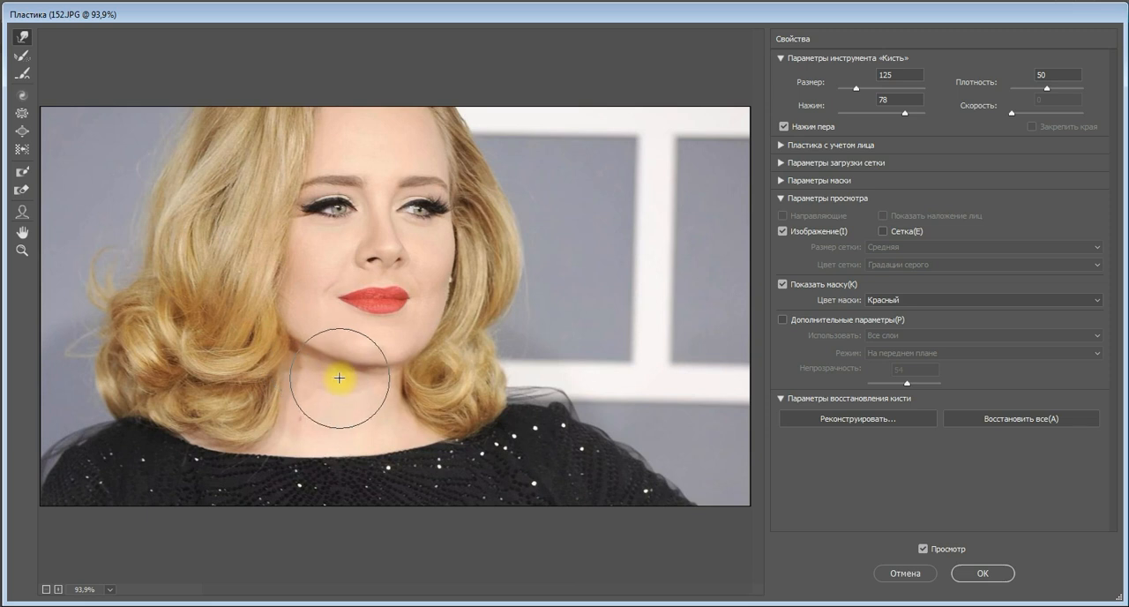
# Reshape the curl beside the jaw on the earring side with a smaller Forward Warp brush and apply Liquify.
pyautogui.press('[')
pyautogui.press('[')
pyautogui.moveTo(431, 361)
pyautogui.mouseDown()
pyautogui.moveTo(418, 368)
pyautogui.moveTo(351, 374)
pyautogui.moveTo(335, 363)
pyautogui.moveTo(358, 393)
pyautogui.moveTo(337, 374)
pyautogui.moveTo(365, 383)
pyautogui.moveTo(440, 357)
pyautogui.moveTo(251, 329)
pyautogui.moveTo(305, 367)
pyautogui.moveTo(386, 382)
pyautogui.moveTo(413, 378)
pyautogui.moveTo(456, 335)
pyautogui.mouseUp()
pyautogui.press(']')
pyautogui.press(']')
pyautogui.press(']')
pyautogui.press(']')
pyautogui.press(']')
pyautogui.press(']')
pyautogui.press(']')
pyautogui.press('[')
pyautogui.press('[')
pyautogui.press('[')
pyautogui.press('[')
pyautogui.press('[')
pyautogui.press('[')
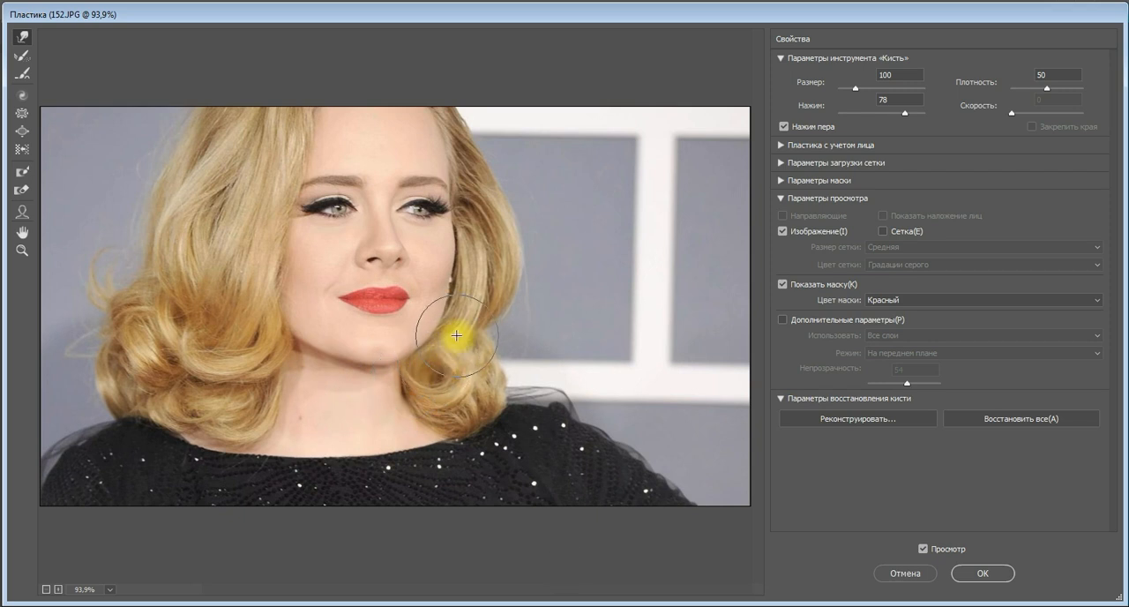
pyautogui.press('[')
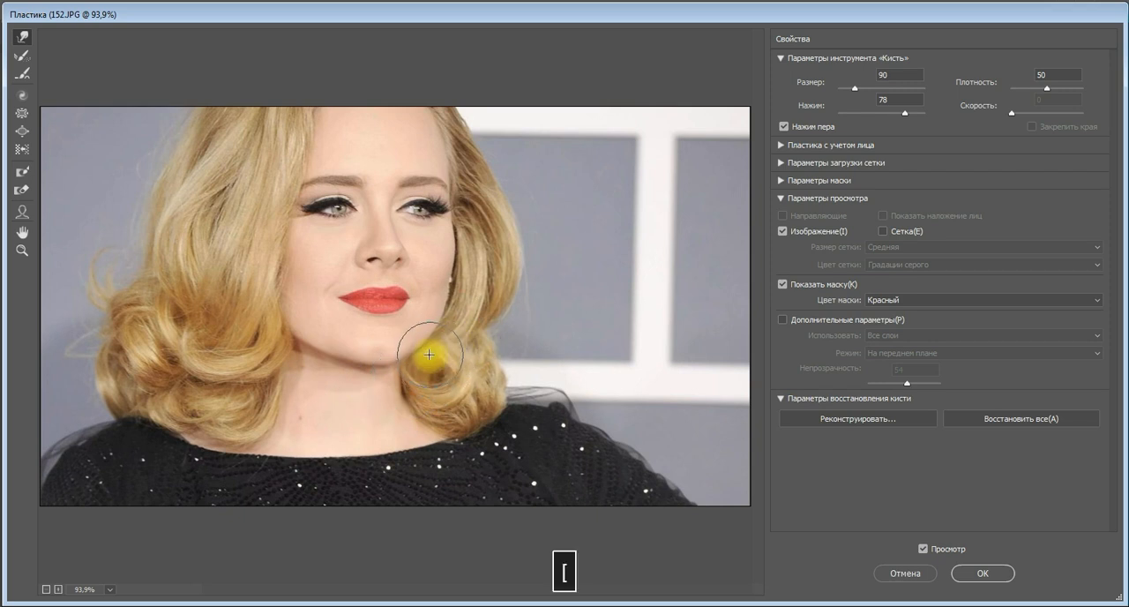
pyautogui.click(985, 574)
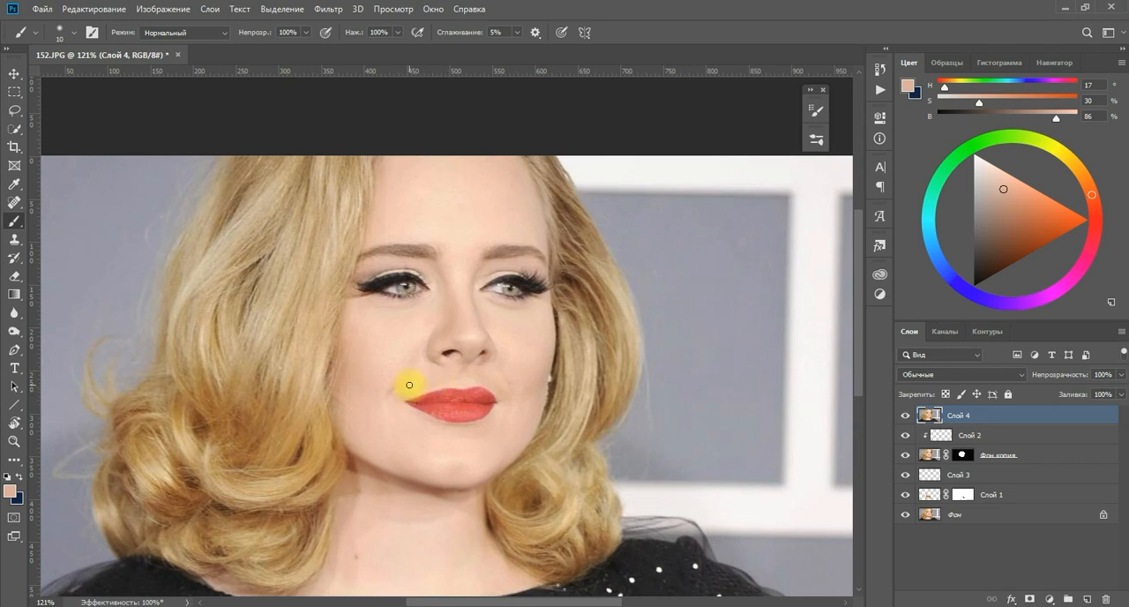
# Toggle the visibility of Слой 4 to compare the portrait before and after Liquify, then inspect the chin and neck closely.
pyautogui.click(905, 416)
pyautogui.click(906, 415)
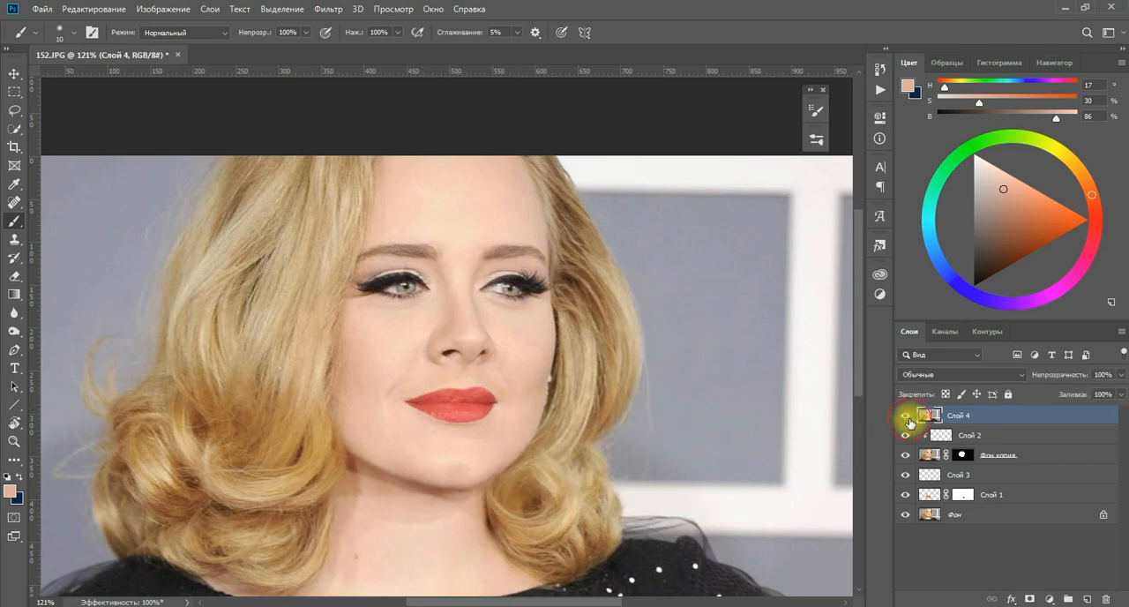
pyautogui.click(909, 422)
pyautogui.click(908, 422)
pyautogui.scroll(-5, 693, 362)
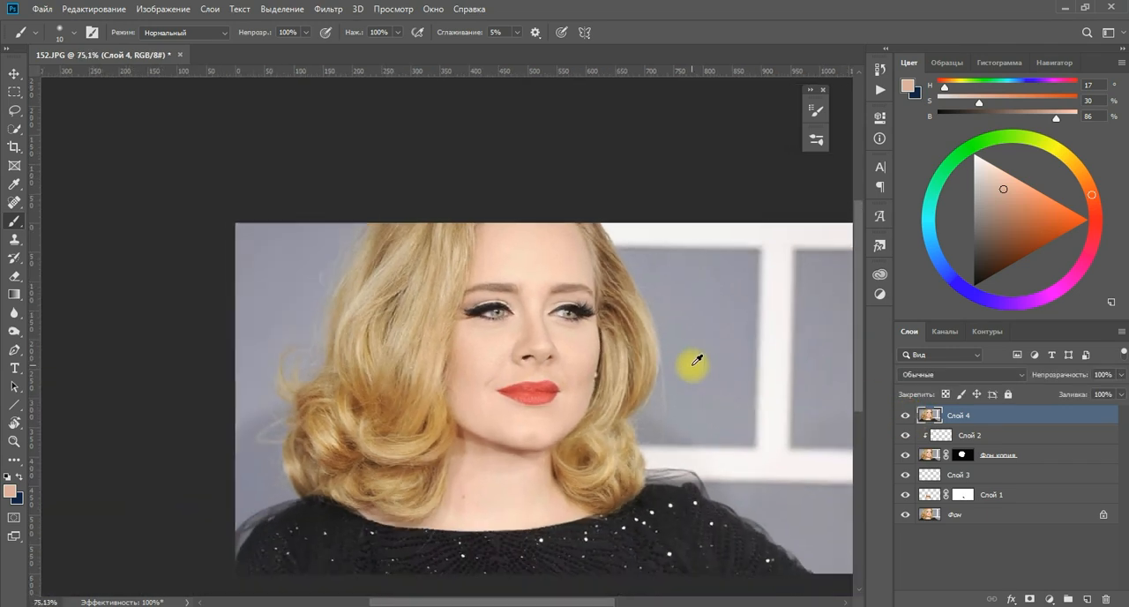
pyautogui.click(906, 417)
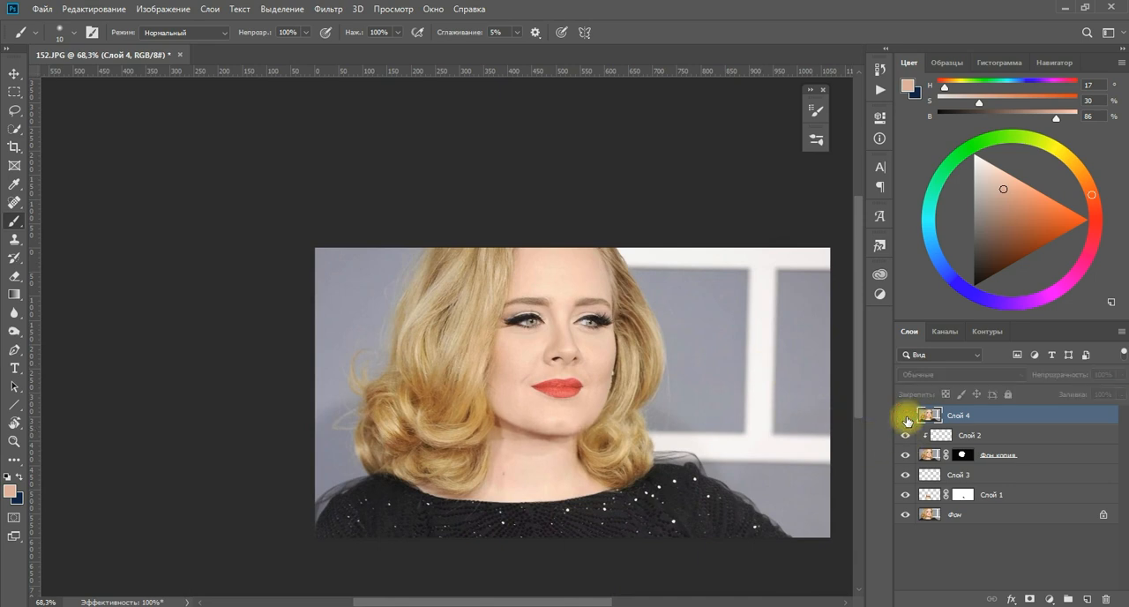
pyautogui.click(907, 416)
pyautogui.scroll(5, 593, 398)
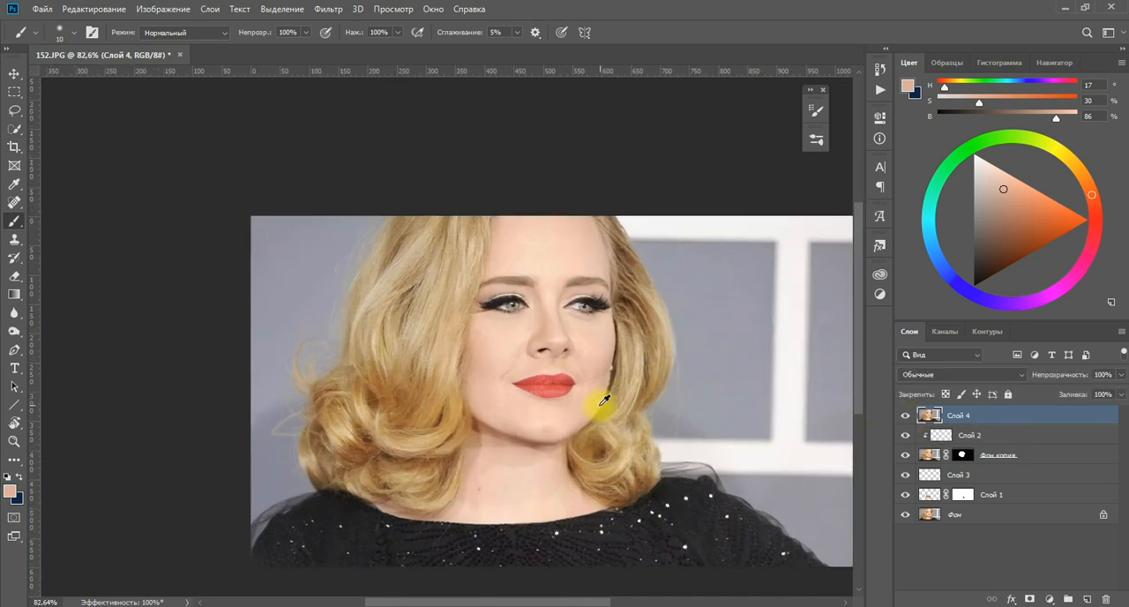
pyautogui.scroll(2, 589, 403)
pyautogui.press('space')
pyautogui.moveTo(597, 464); pyautogui.dragTo(540, 459)
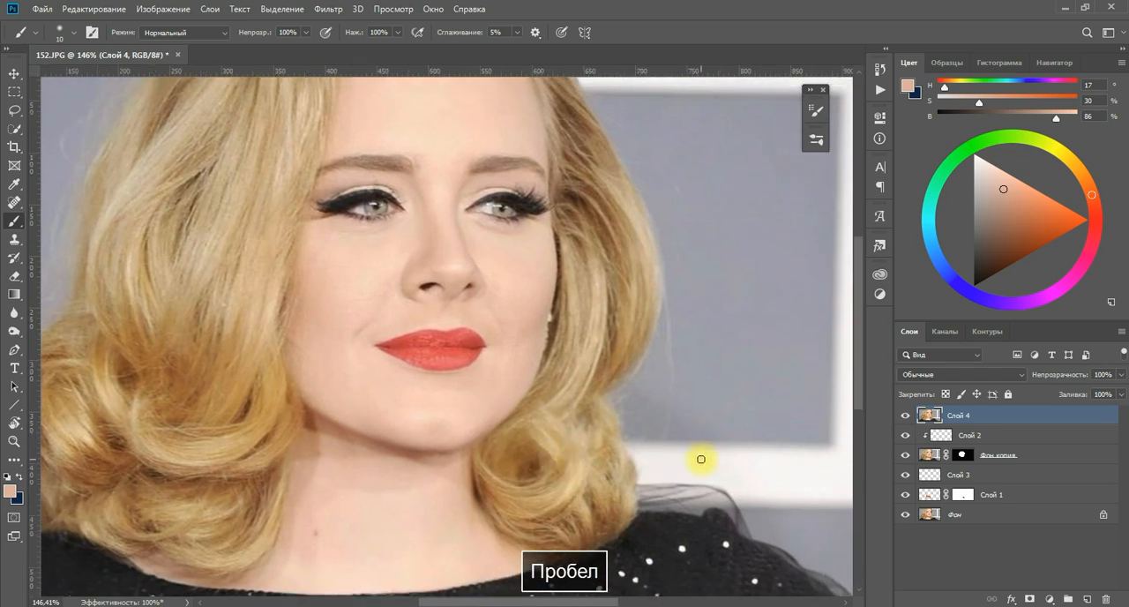
# Add a new empty layer above Слой 4 and set its blending mode to Темнее (Darken).
pyautogui.click(1087, 599)
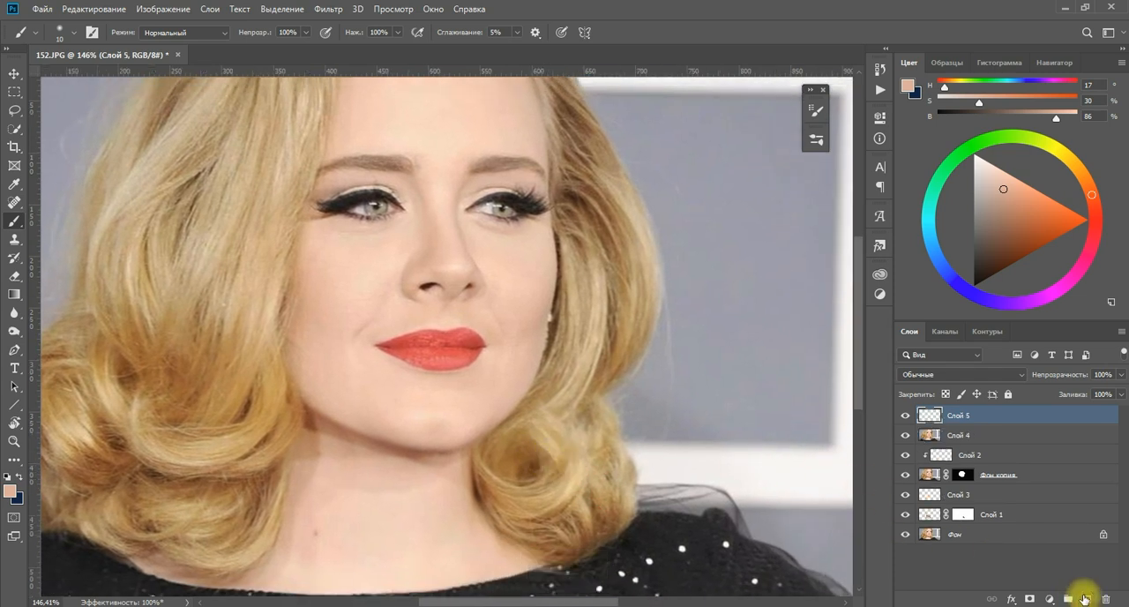
pyautogui.click(920, 375)
pyautogui.click(918, 341)
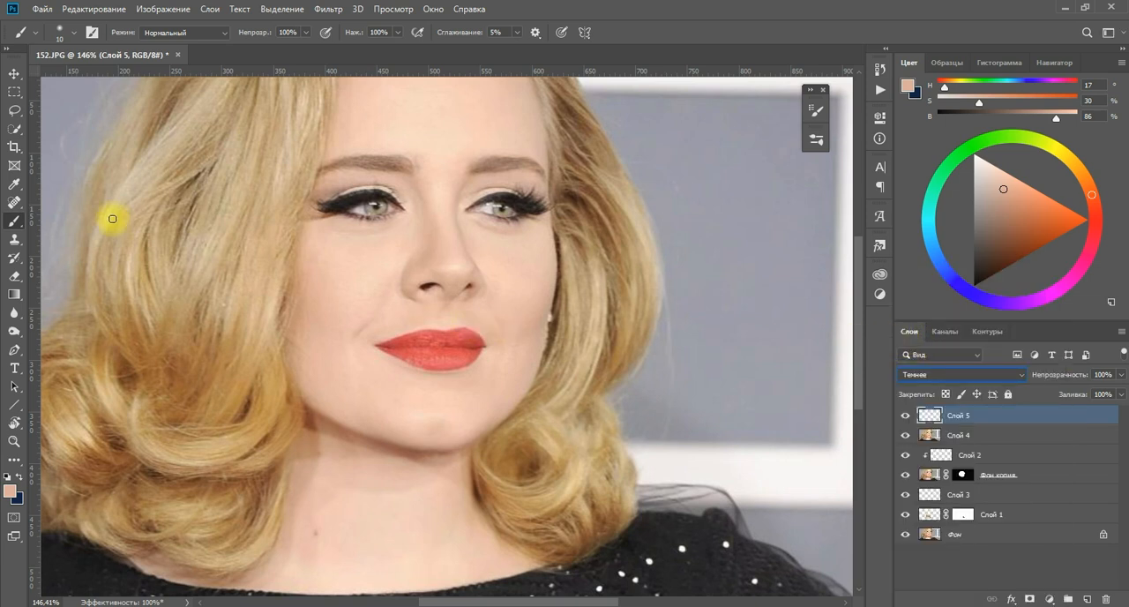
# Paint along the lower jaw and chin edge with a 15-pixel brush, using skin tones sampled from the adjacent areas.
pyautogui.press('b')
pyautogui.moveTo(388, 365)
pyautogui.mouseDown()
pyautogui.moveTo(405, 344)
pyautogui.moveTo(451, 361)
pyautogui.moveTo(421, 358)
pyautogui.mouseUp()
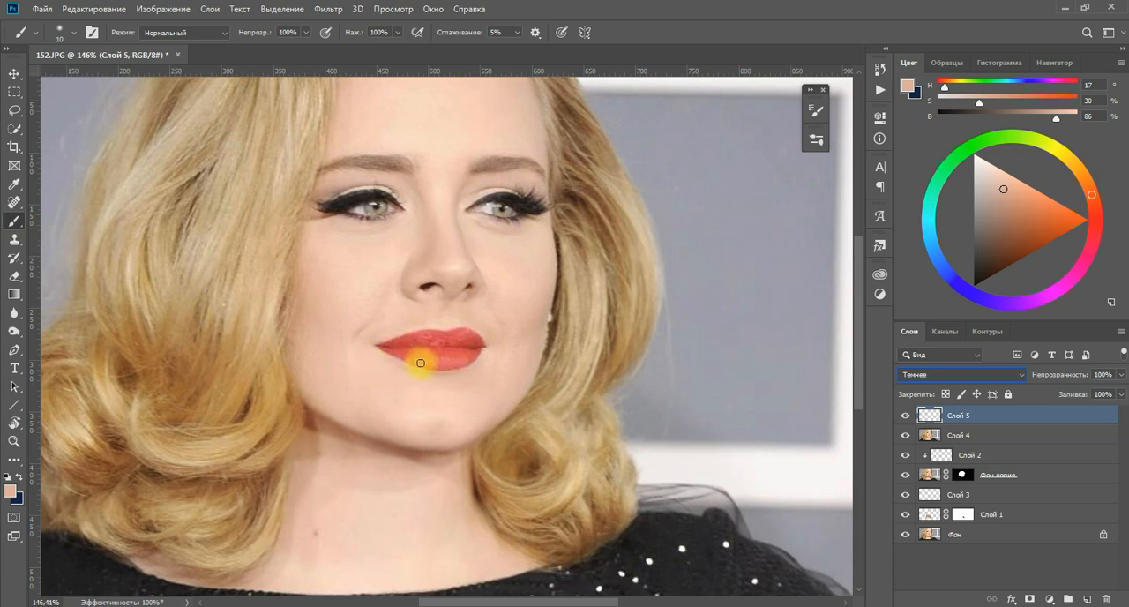
pyautogui.press(']')
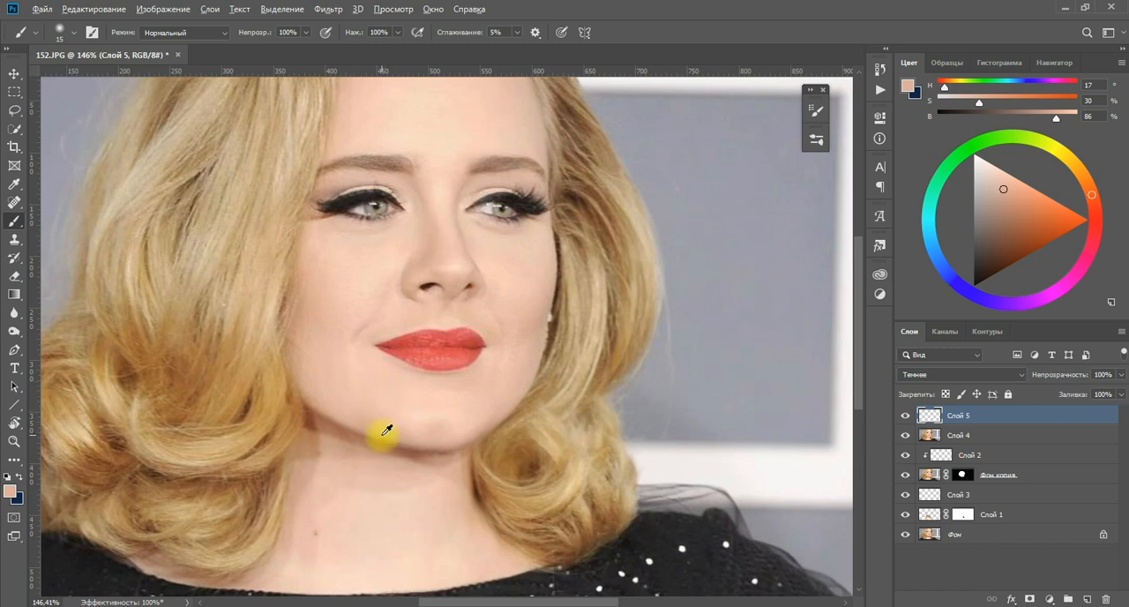
pyautogui.keyDown('alt'); pyautogui.click(386, 430); pyautogui.keyUp('alt')
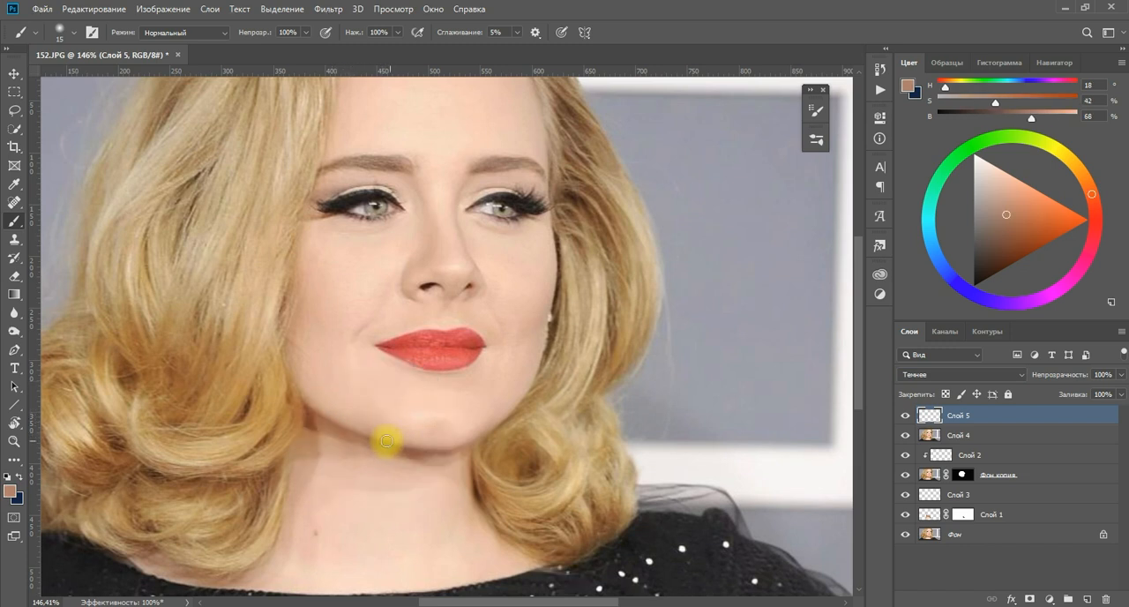
pyautogui.moveTo(342, 411); pyautogui.dragTo(406, 436)
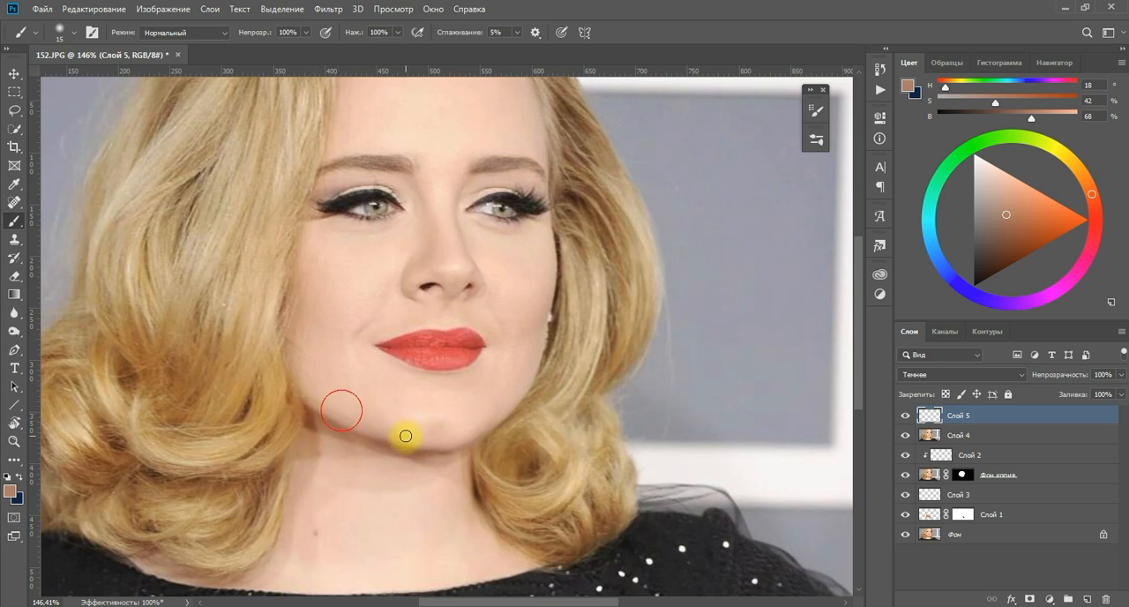
pyautogui.keyDown('alt'); pyautogui.click(357, 405); pyautogui.keyUp('alt')
pyautogui.keyDown('alt'); pyautogui.click(379, 422); pyautogui.keyUp('alt')
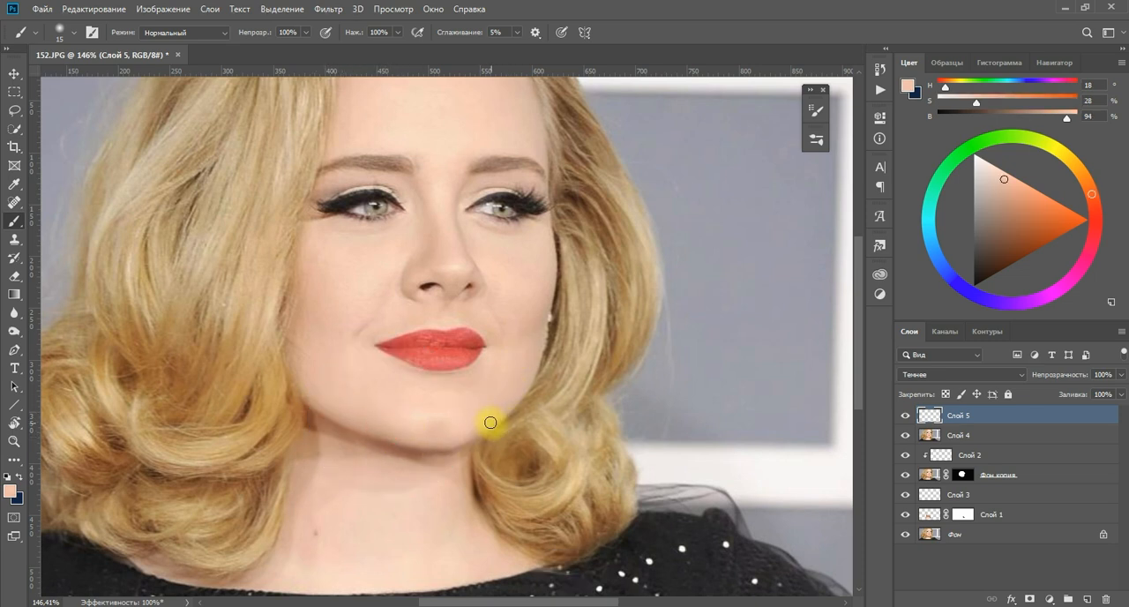
pyautogui.keyDown('alt'); pyautogui.click(415, 441); pyautogui.keyUp('alt')
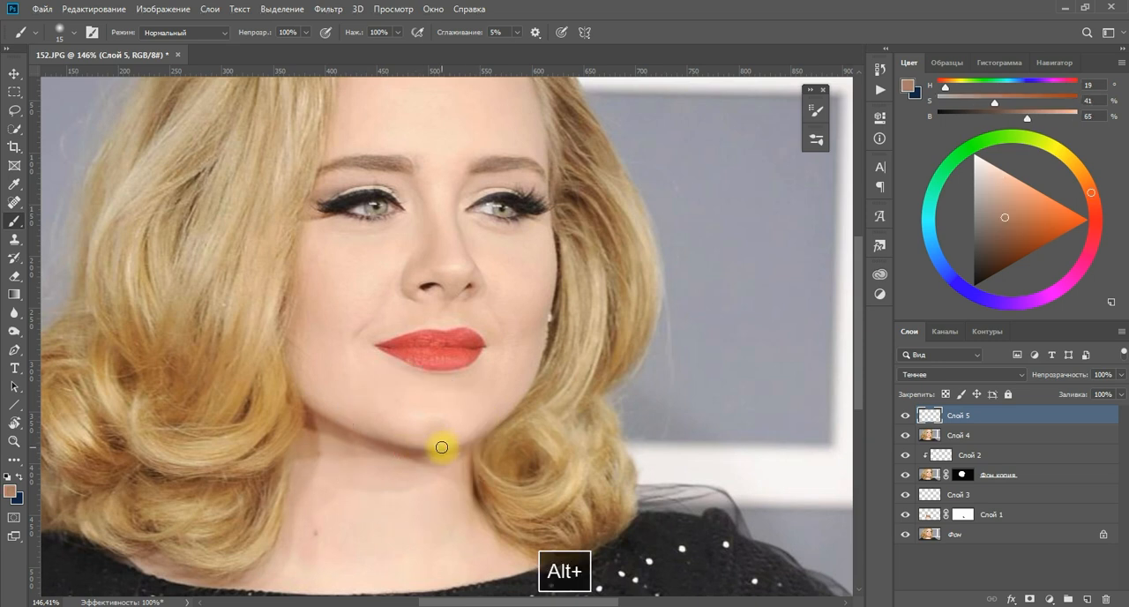
# Group all retouching layers from Слой 5 down to Слой 1, leaving the Фон background layer outside.
pyautogui.scroll(-1, 415, 410)
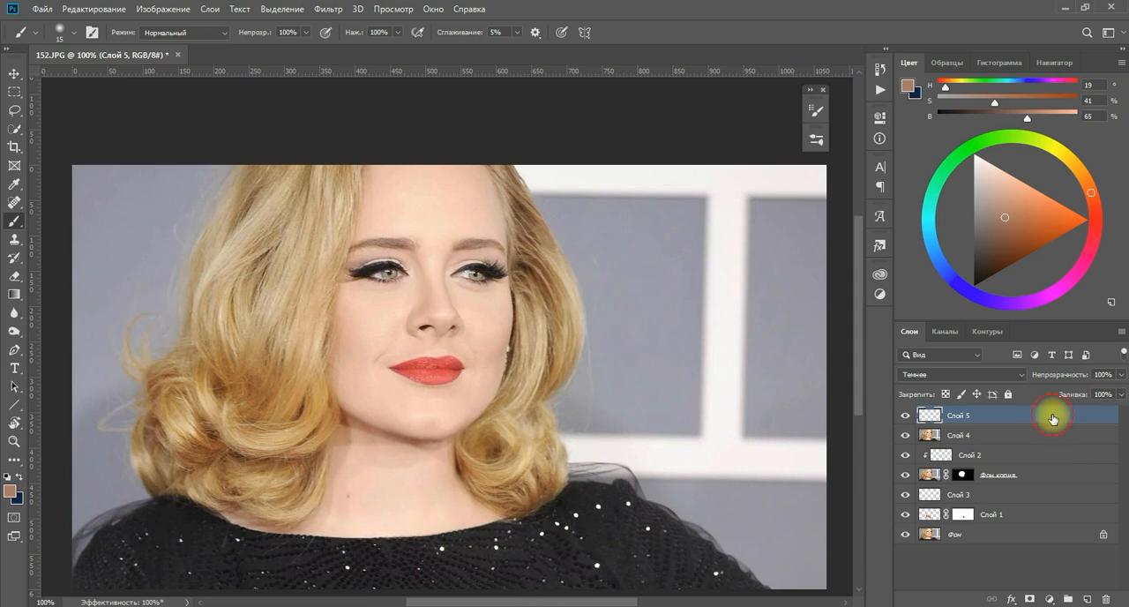
pyautogui.keyDown('shift'); pyautogui.click(1030, 516); pyautogui.keyUp('shift')
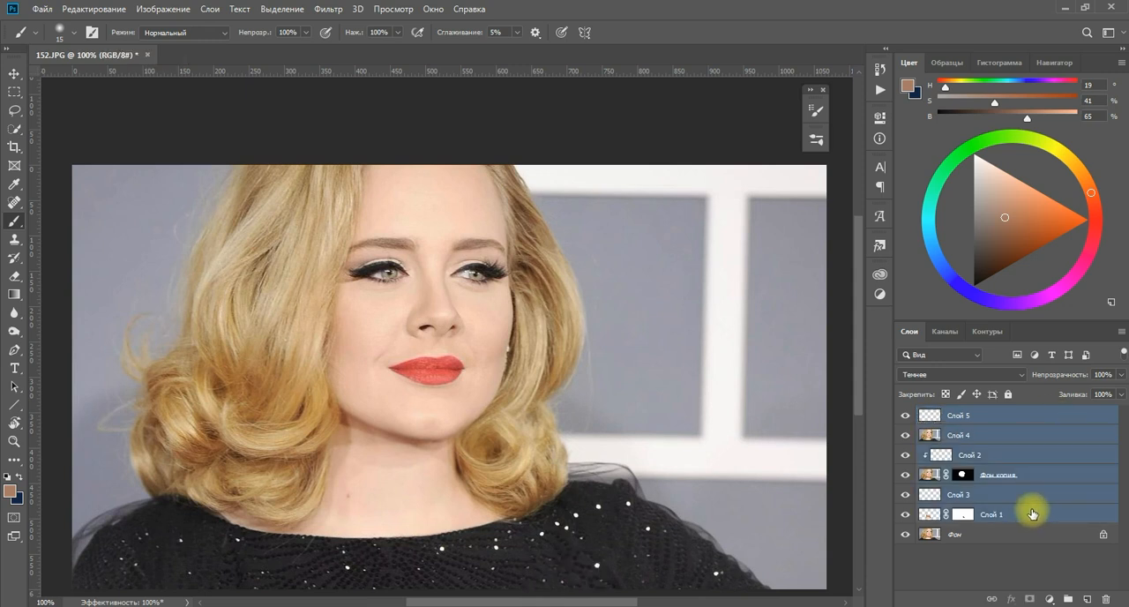
pyautogui.hotkey('ctrl', 'g')
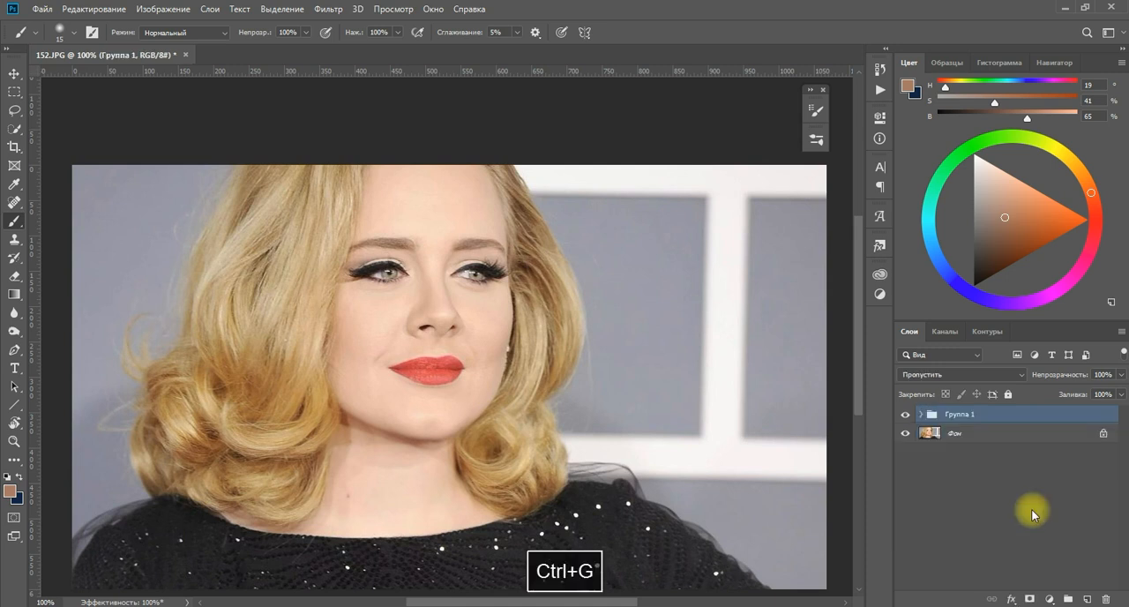
# Toggle the visibility of the retouching group to compare the original portrait with the edited one, leaving the group shown.
pyautogui.click(906, 416)
pyautogui.click(906, 414)
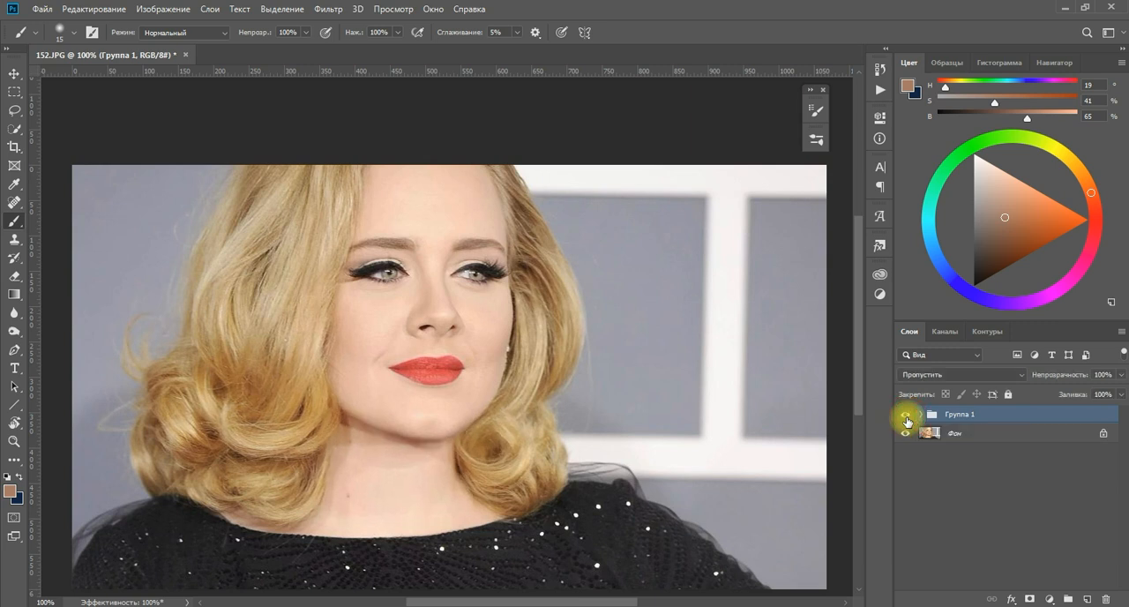
pyautogui.click(907, 417)
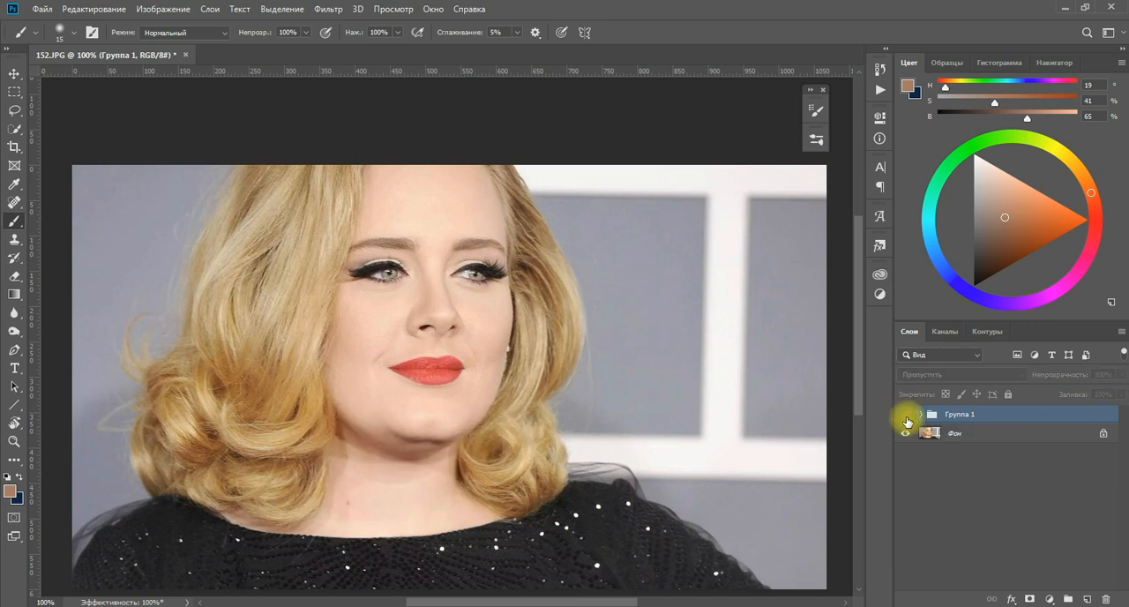
pyautogui.click(907, 416)
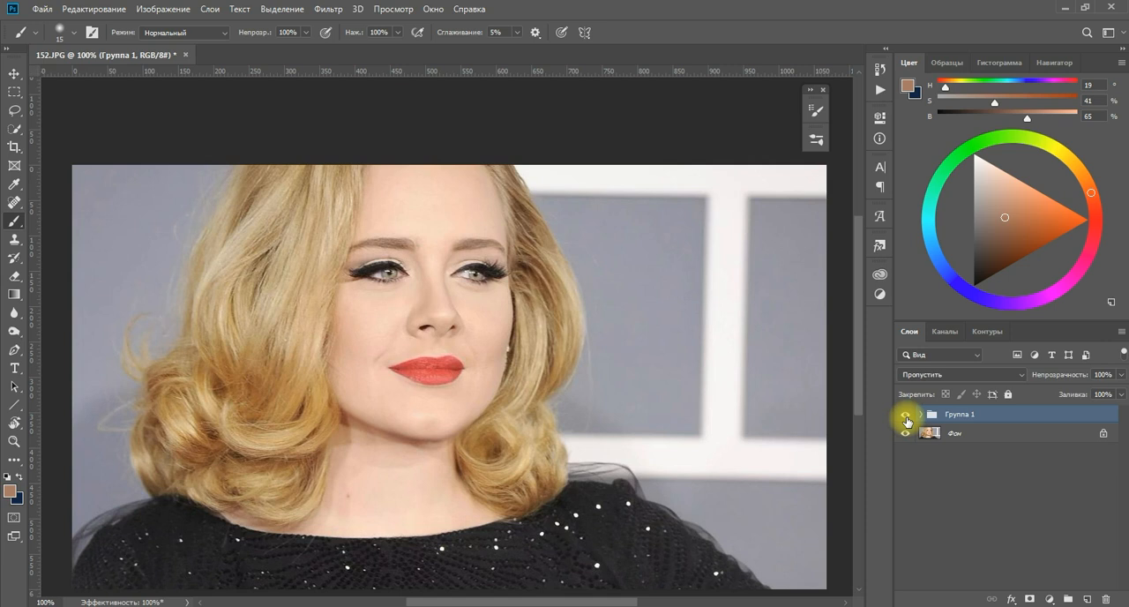
pyautogui.click(907, 417)
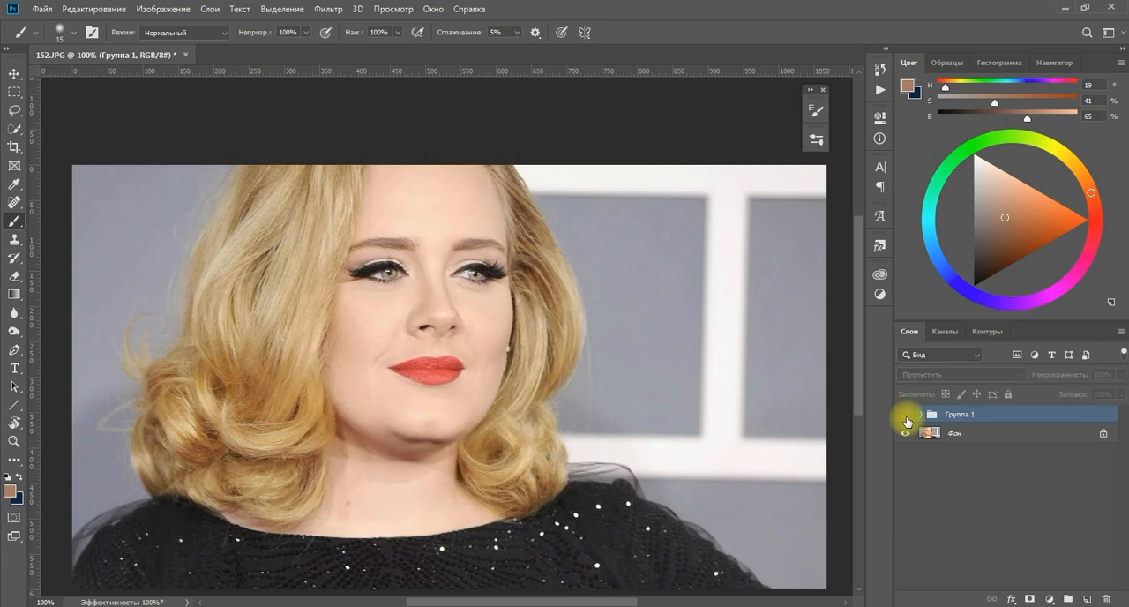
pyautogui.click(907, 416)
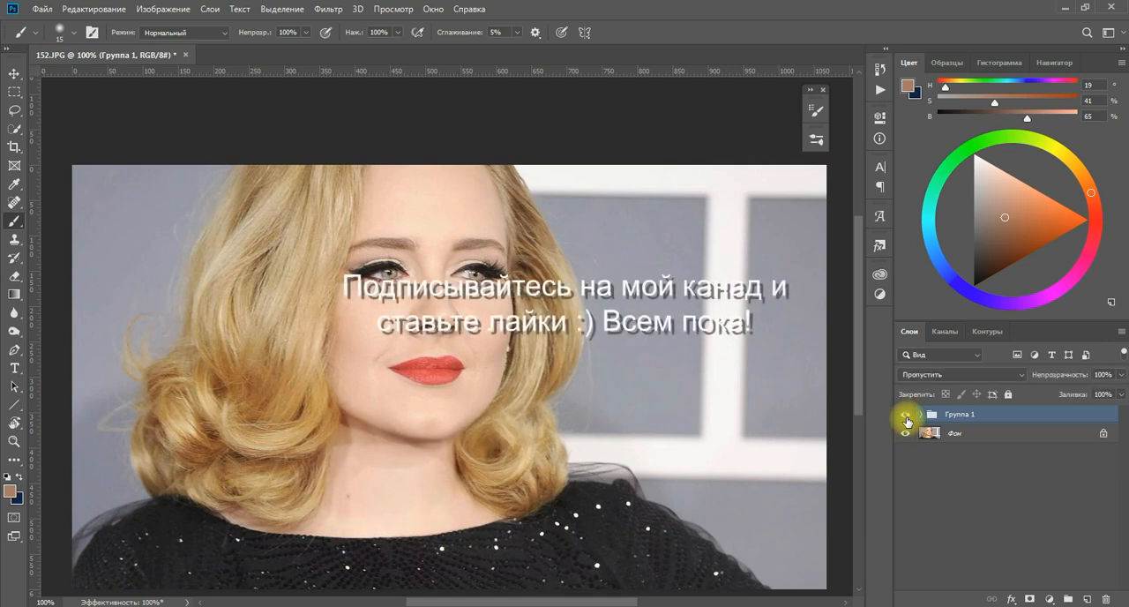